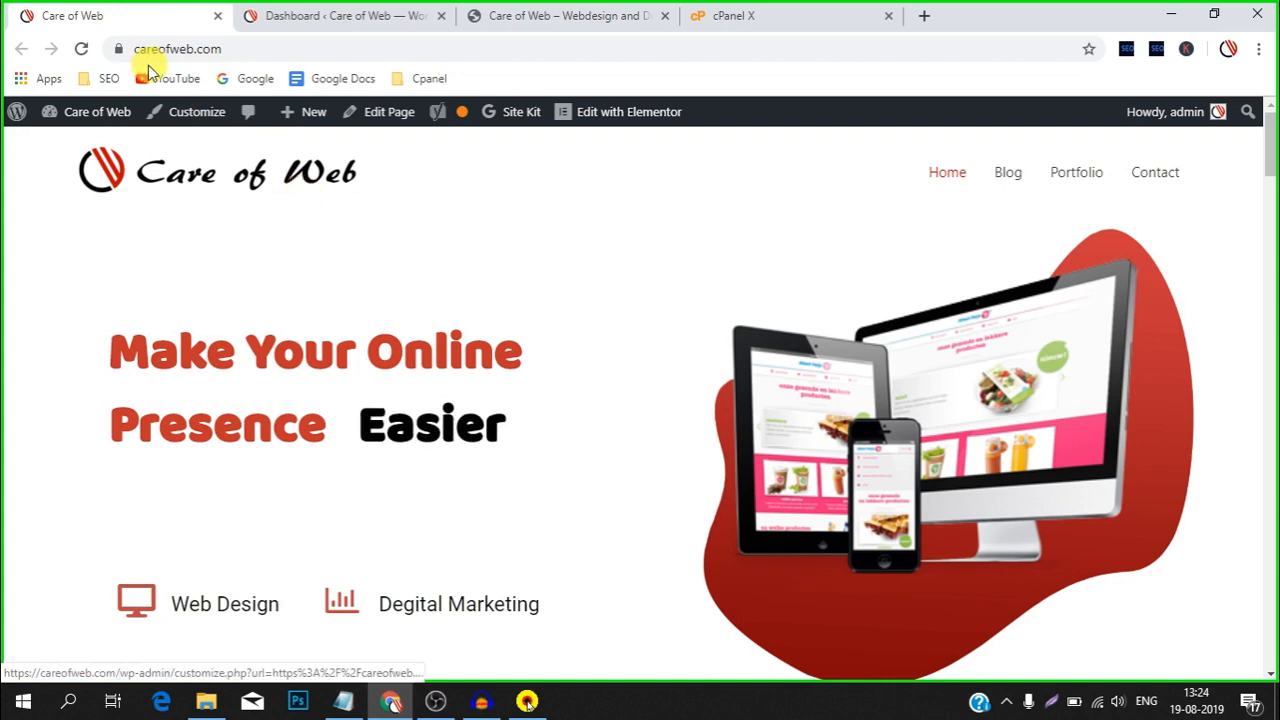
Step: Compare the home pages of careofweb.com and services.careofweb.com
mouse_move(90, 111)
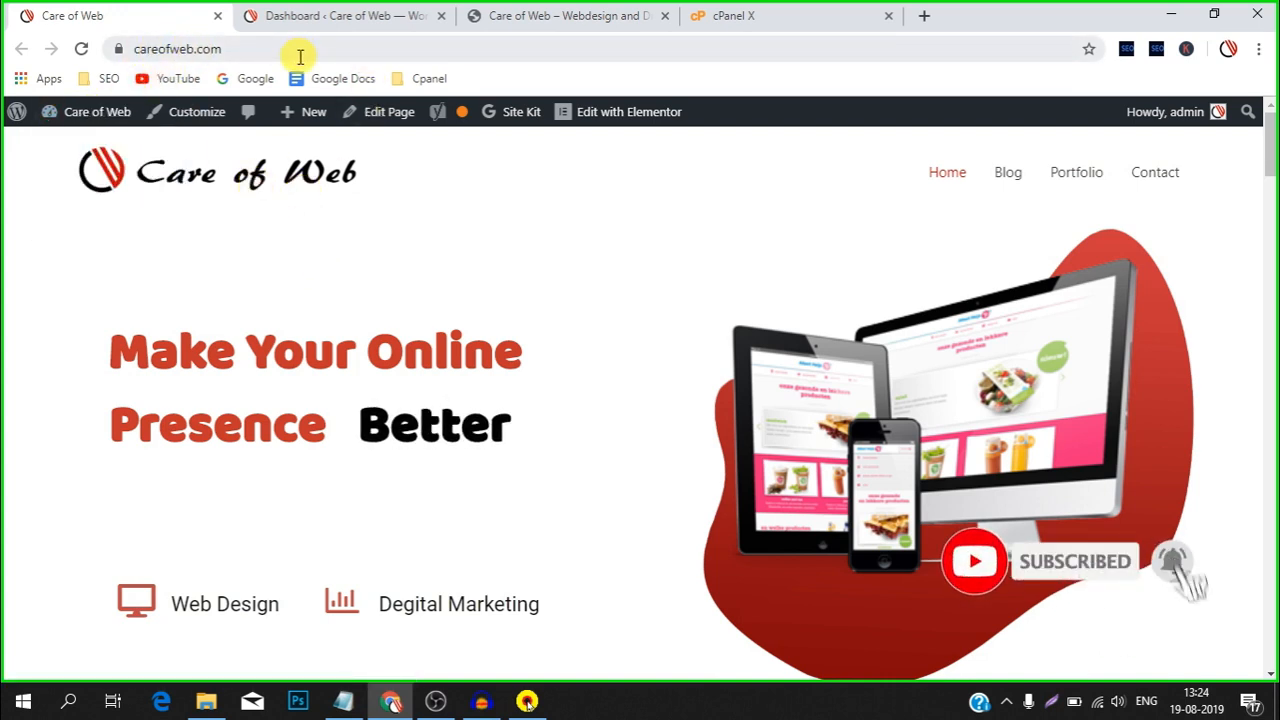
left_click(571, 17)
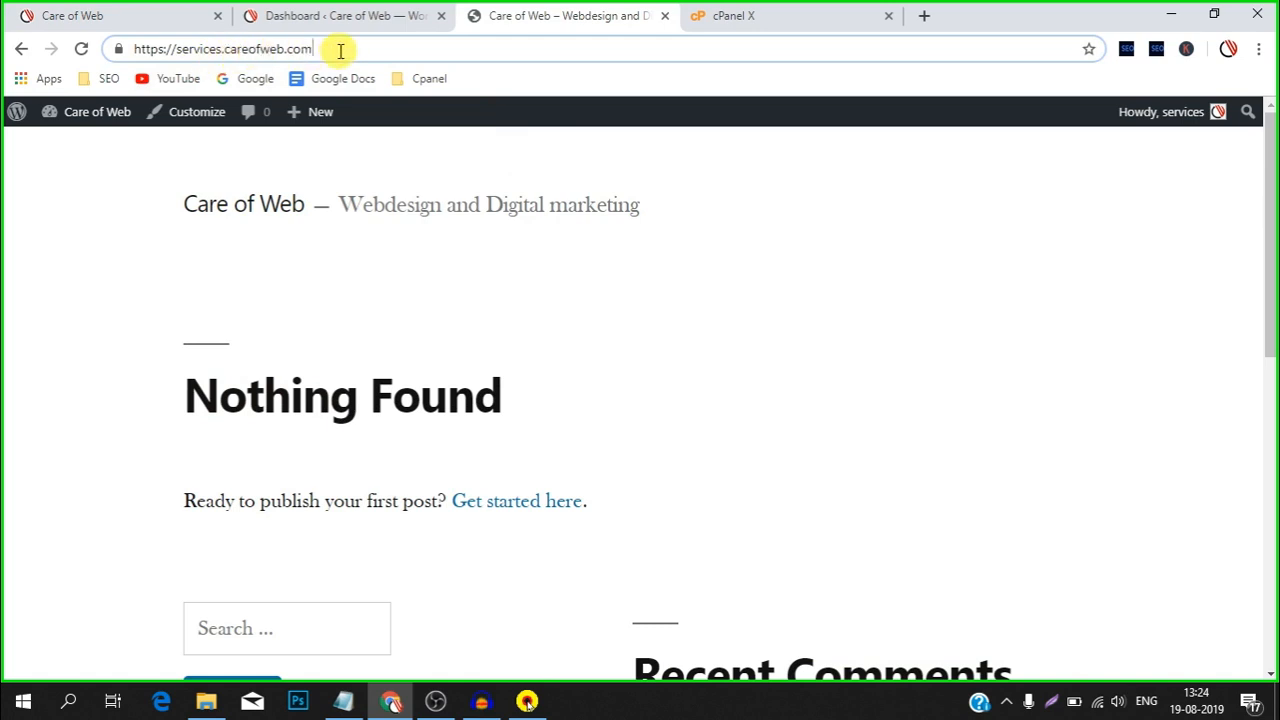
left_click(134, 15)
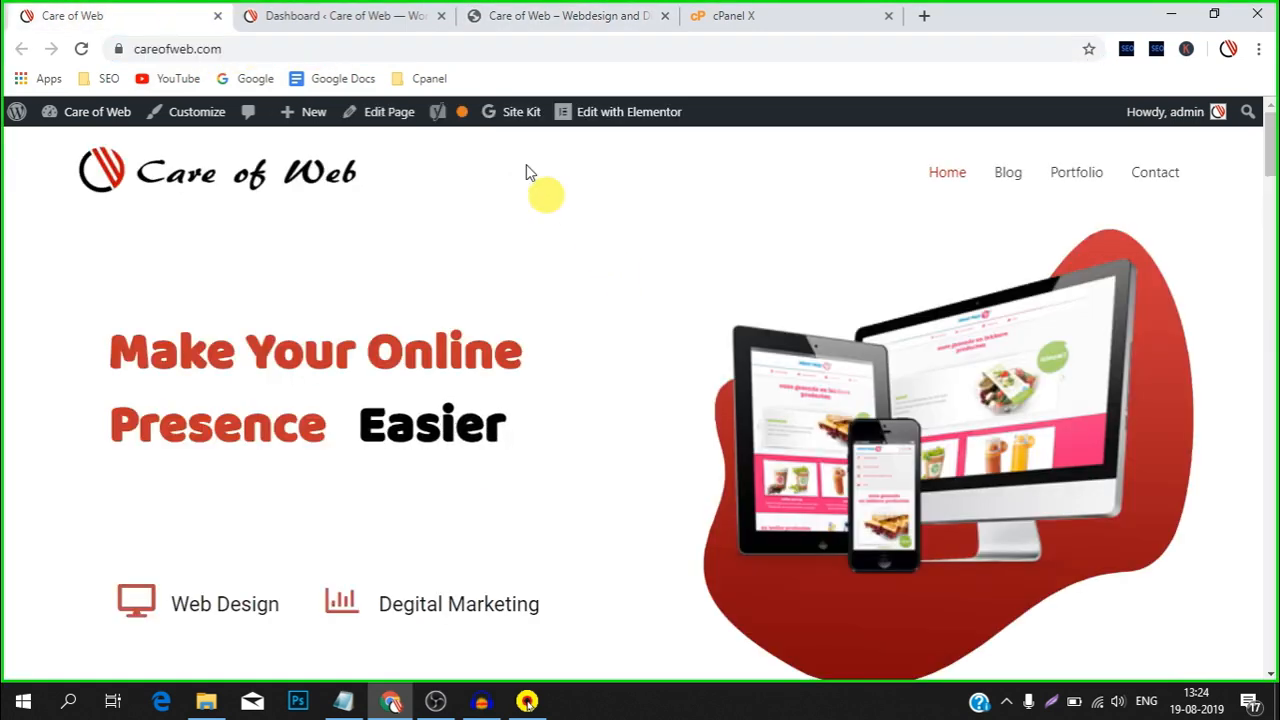
left_click(567, 20)
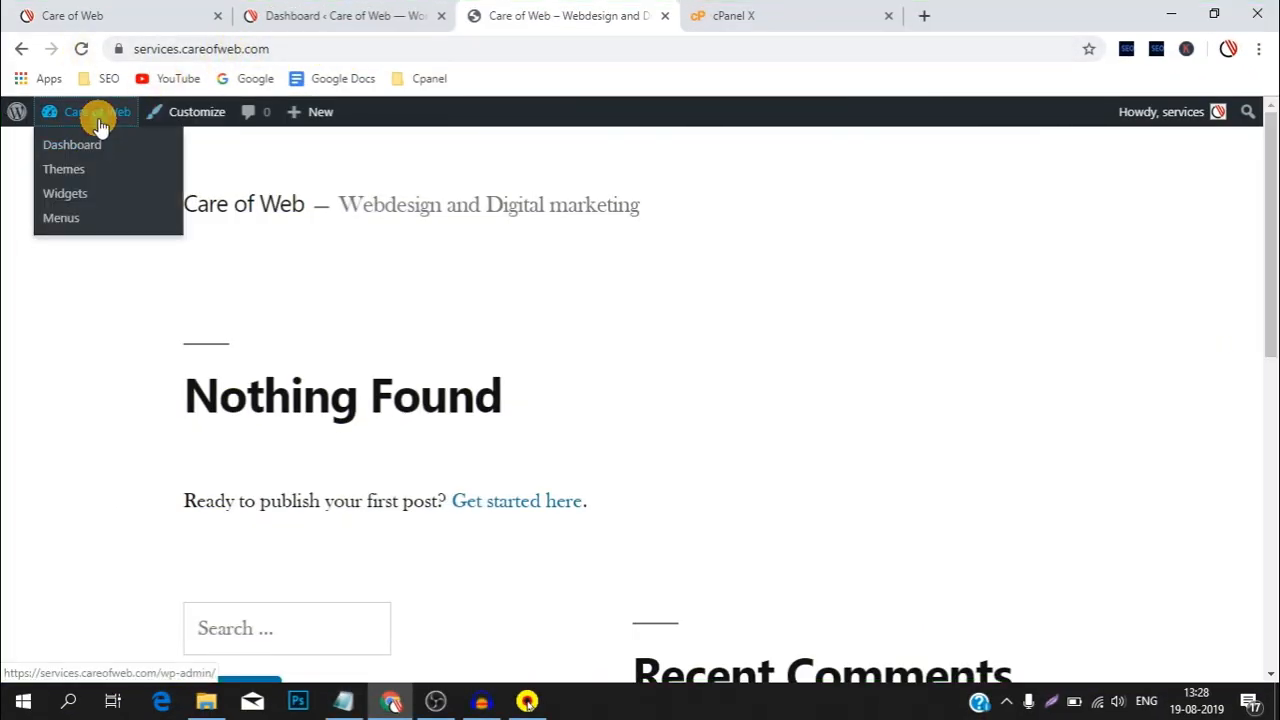
Step: Open the installed plugins page of services.careofweb.com and compare it with the dashboard and home page of careofweb.com
left_click(98, 121)
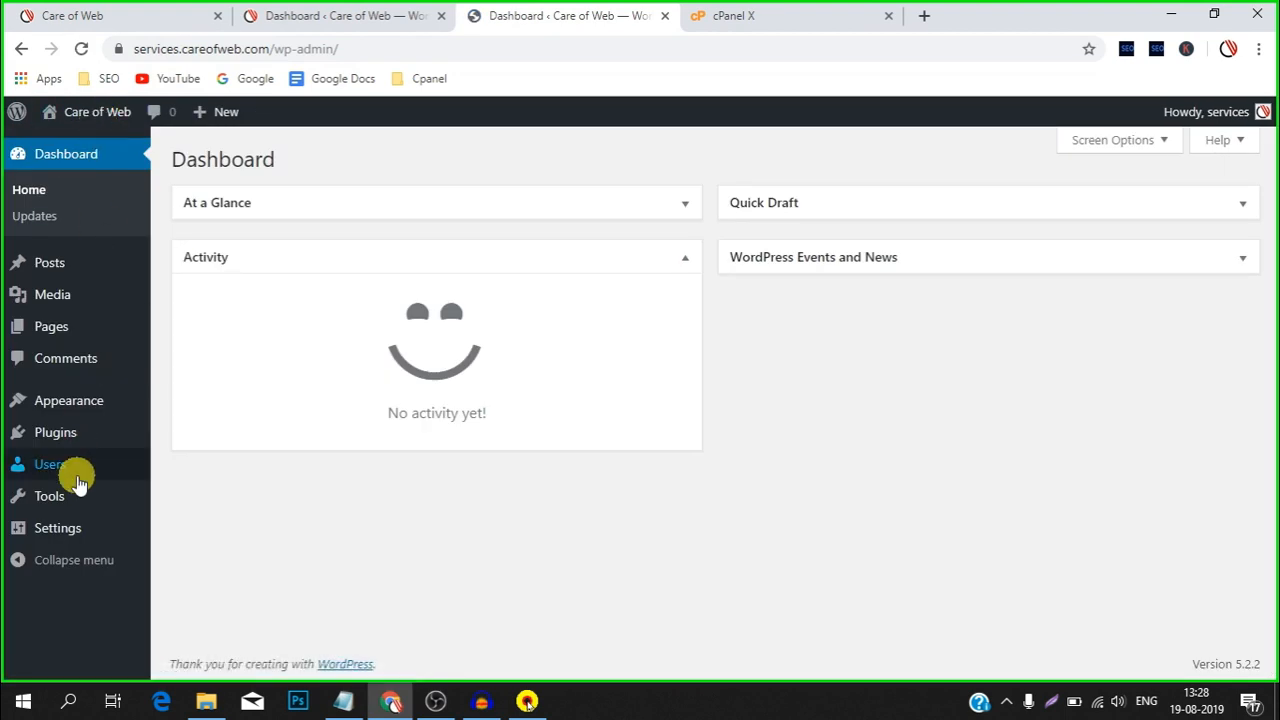
left_click(67, 440)
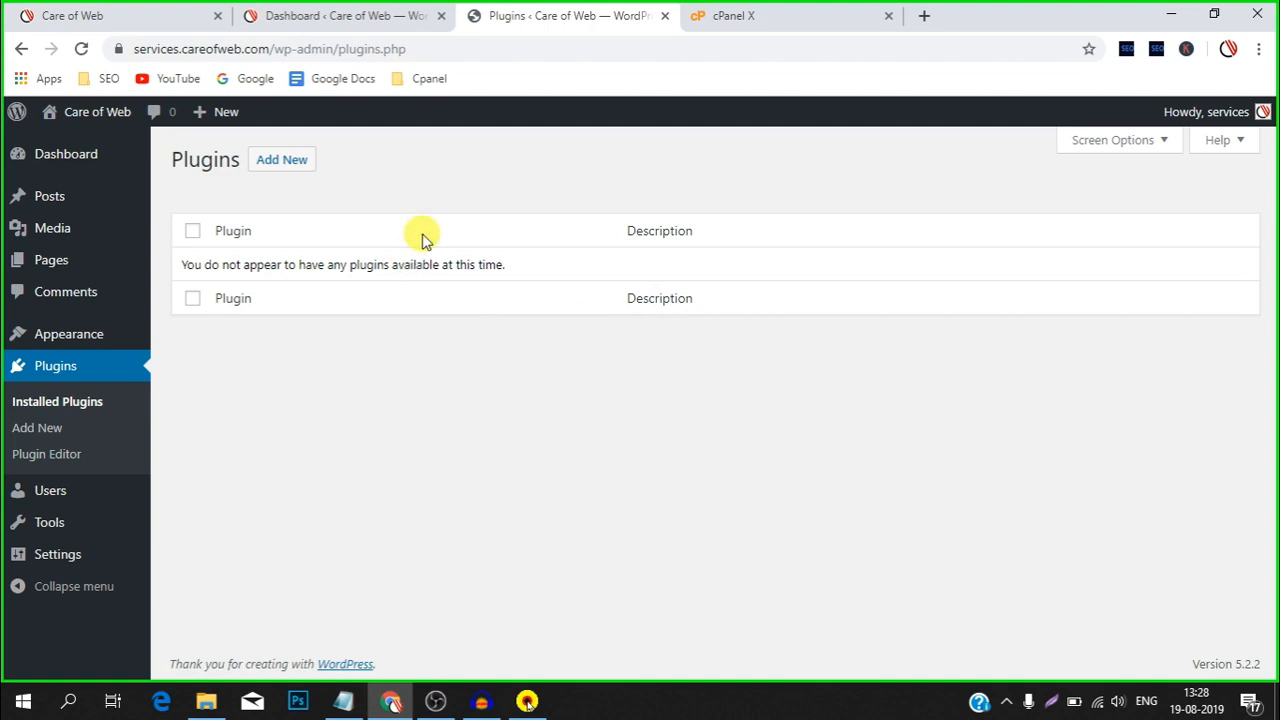
left_click(343, 18)
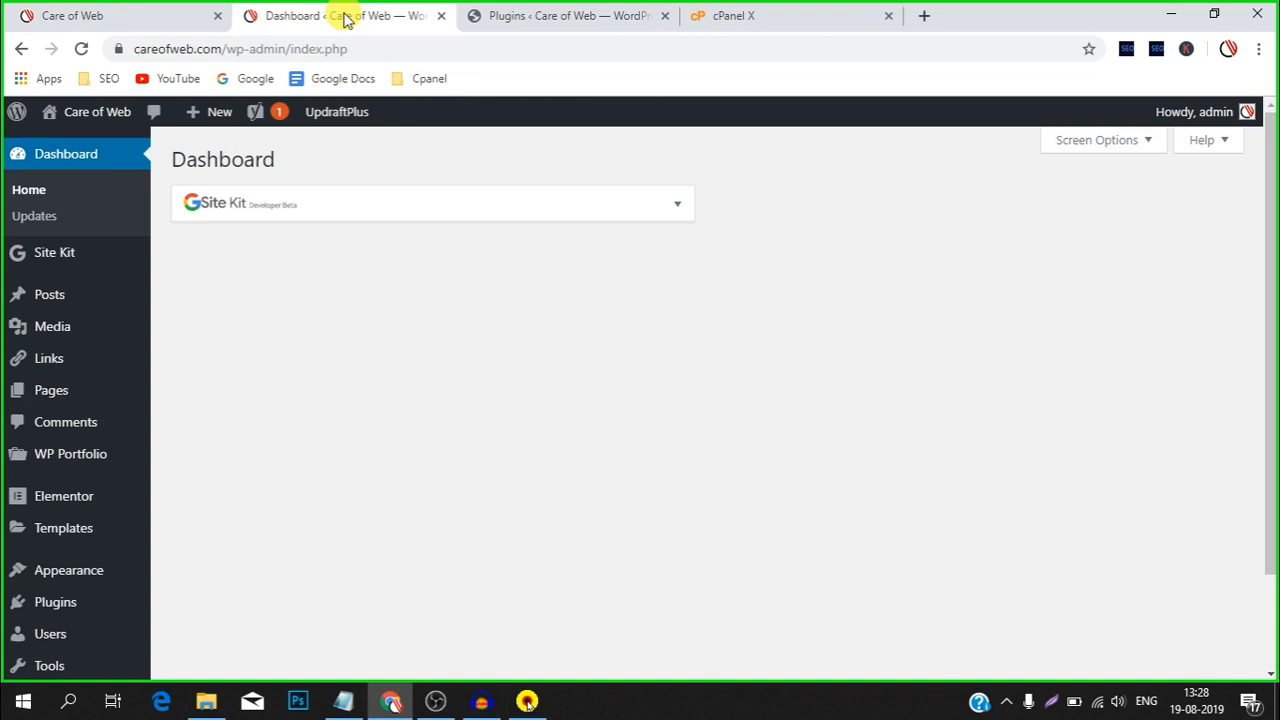
left_click(108, 18)
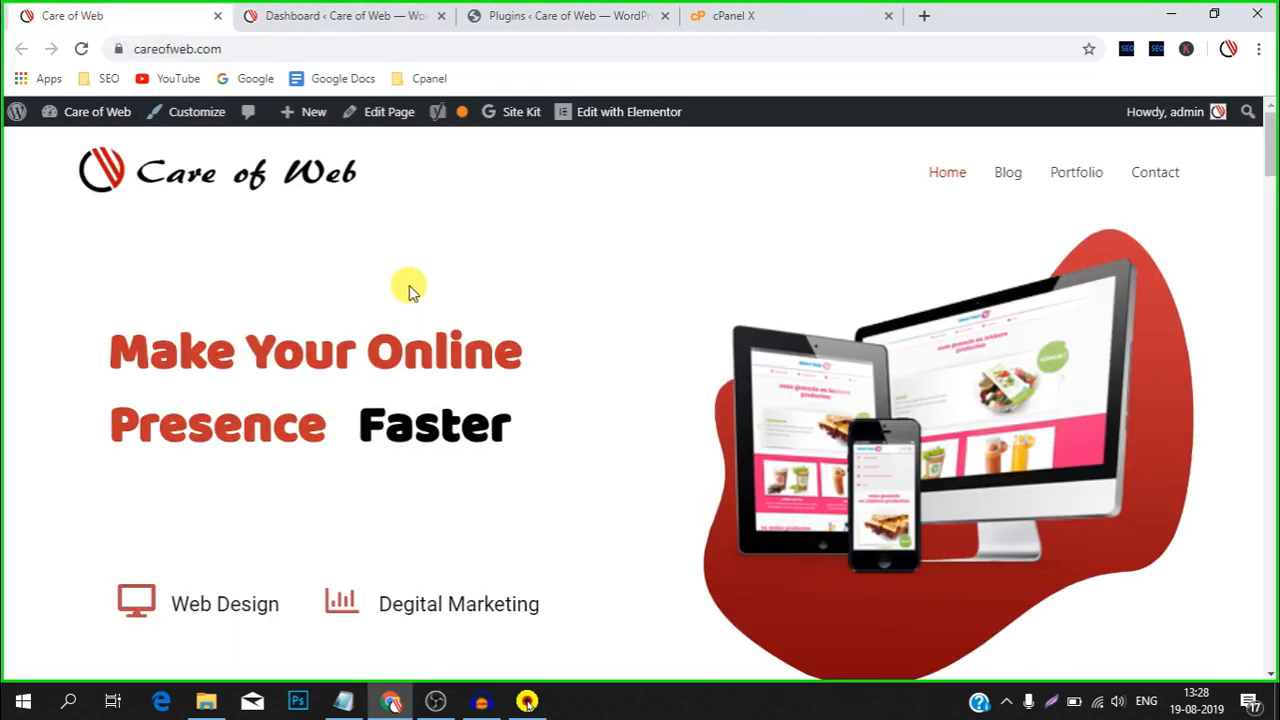
left_click(600, 20)
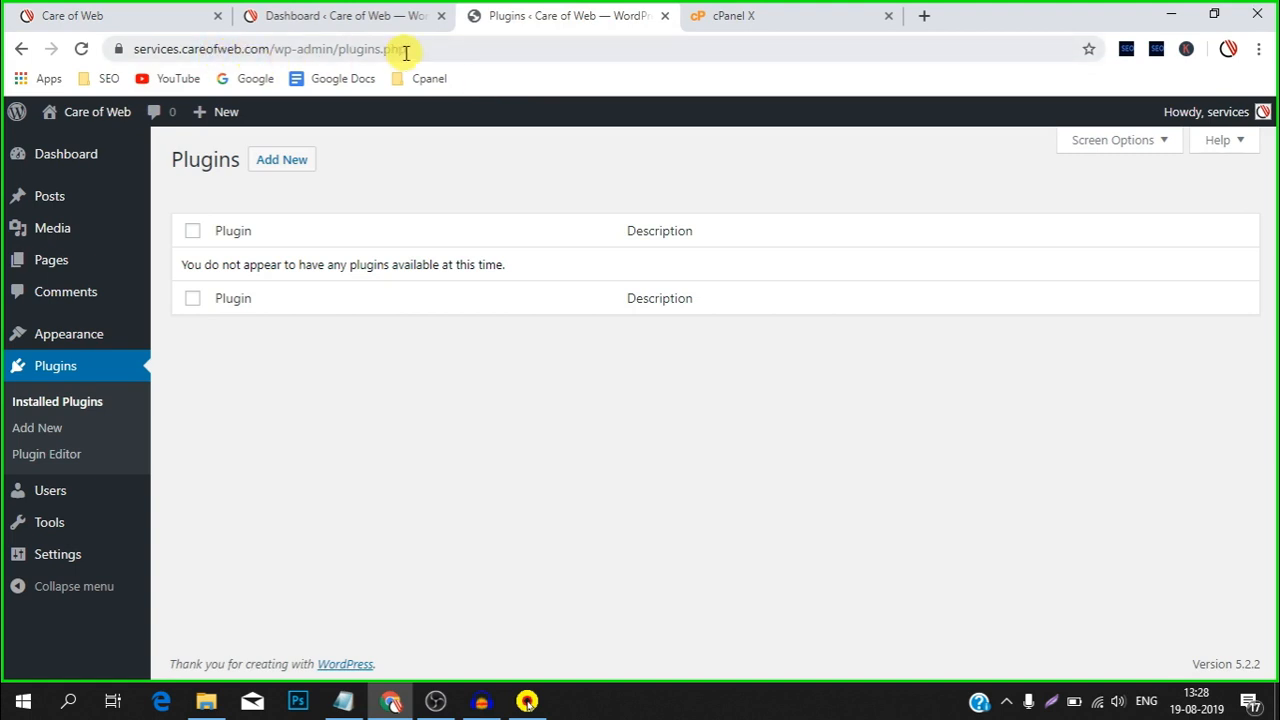
left_click(160, 16)
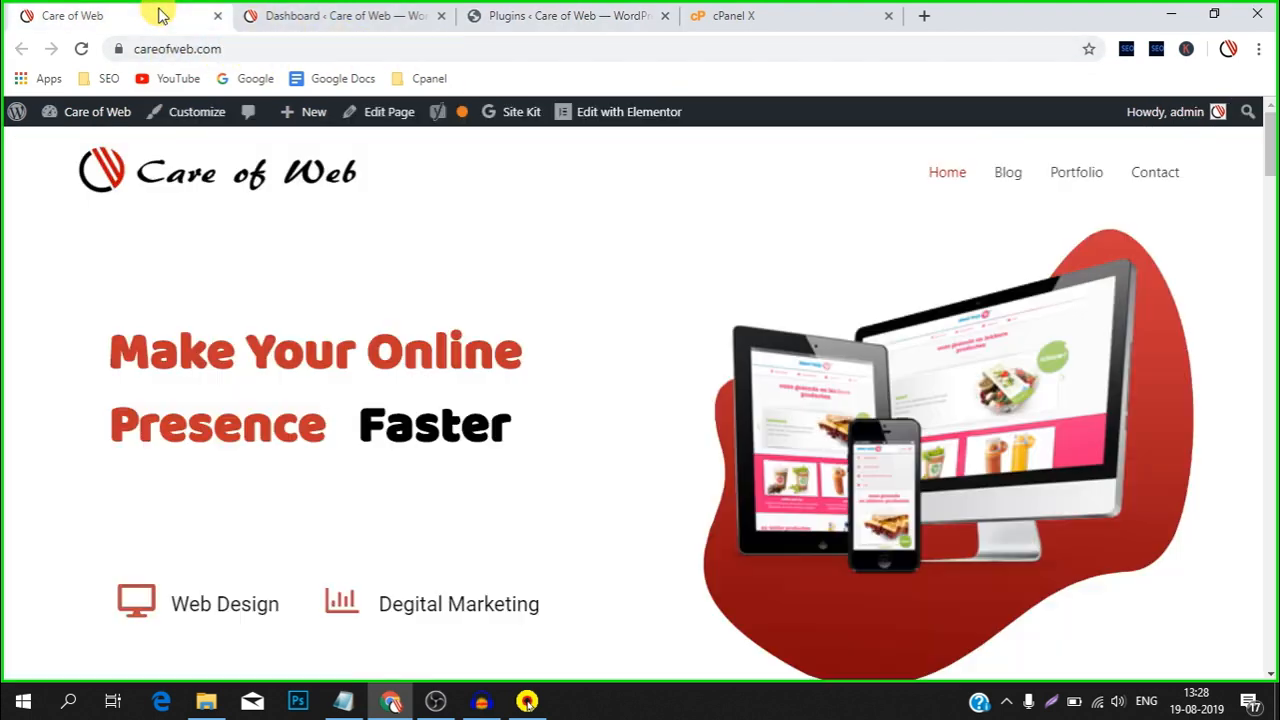
Step: In the careofweb.com admin, search the plugins available to add for "migration"
left_click(305, 18)
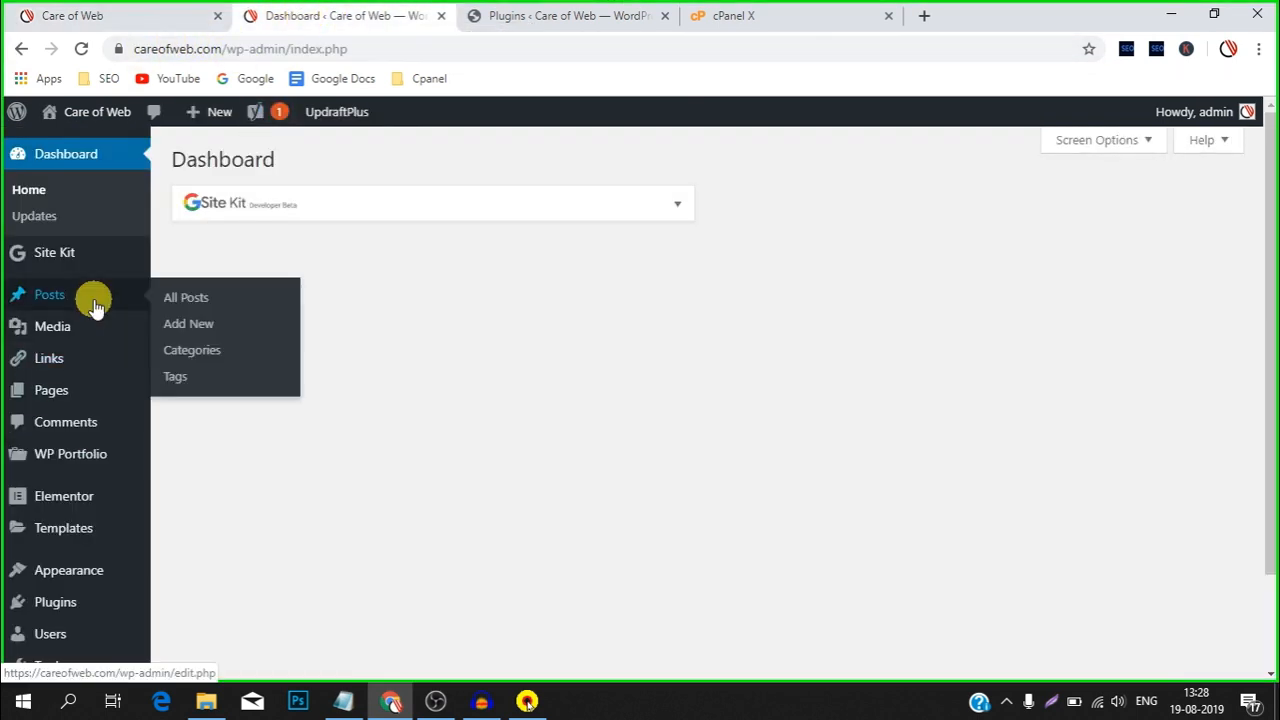
mouse_move(98, 500)
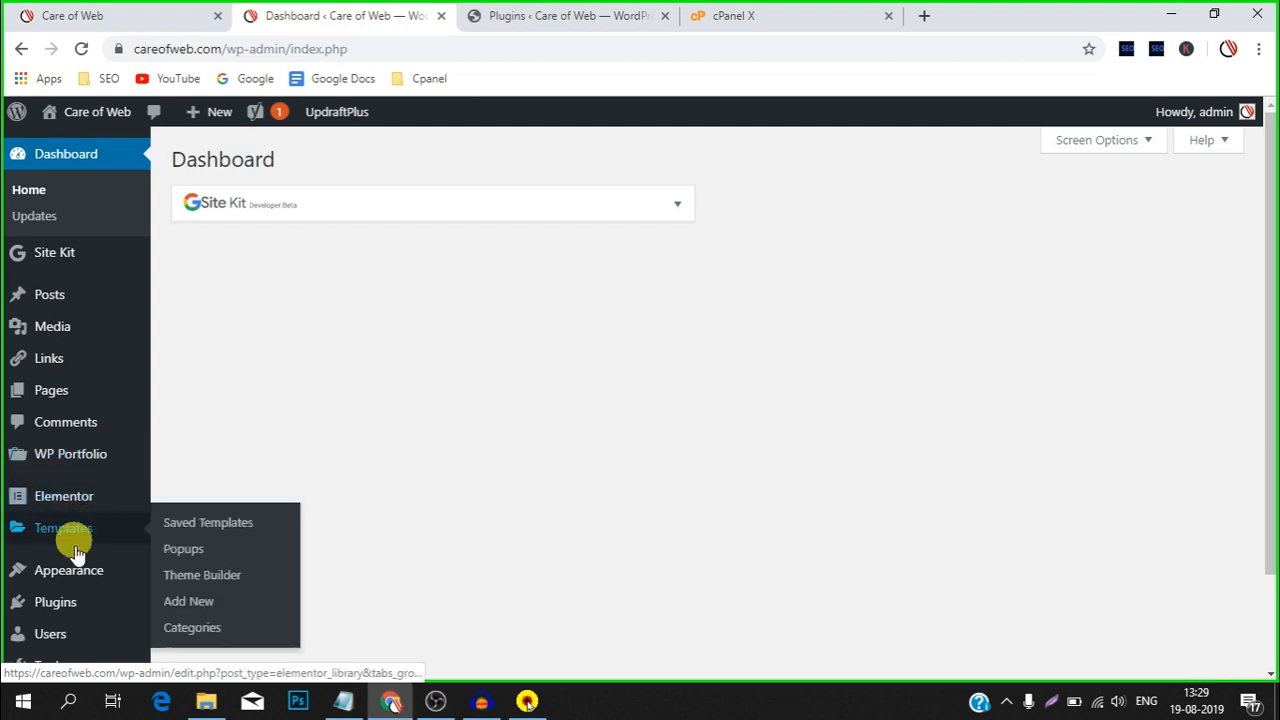
mouse_move(63, 615)
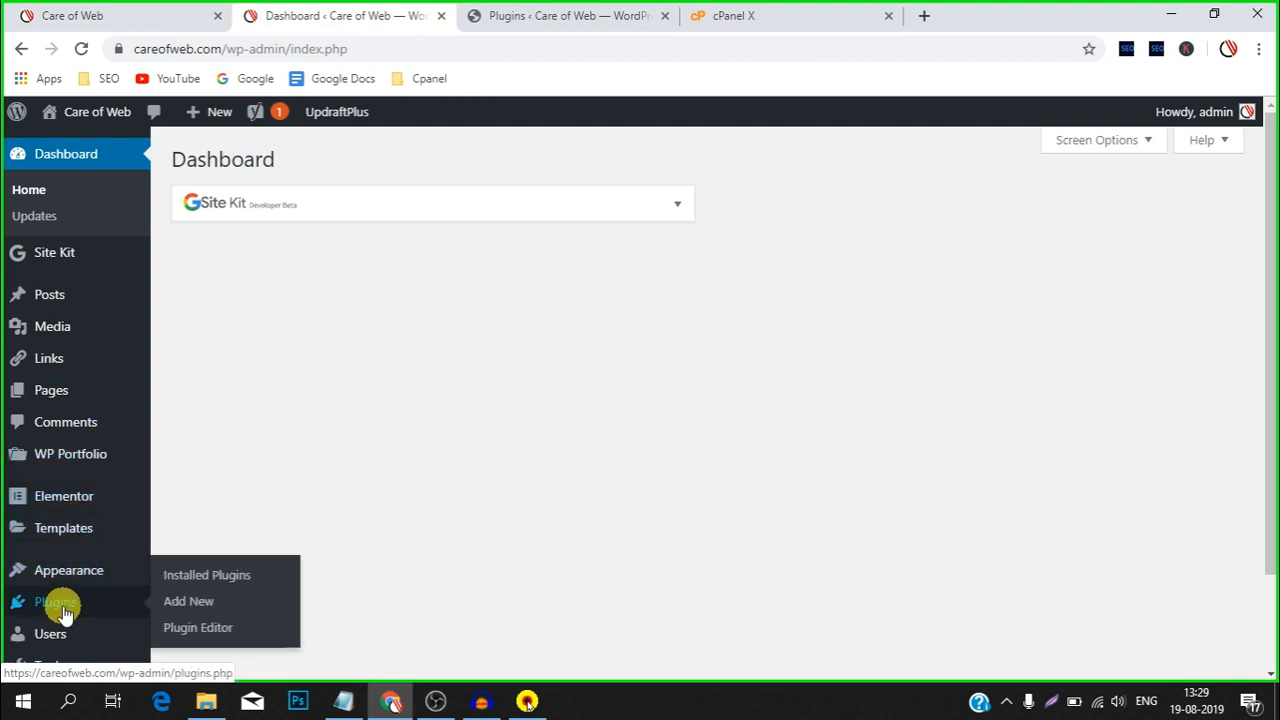
left_click(178, 605)
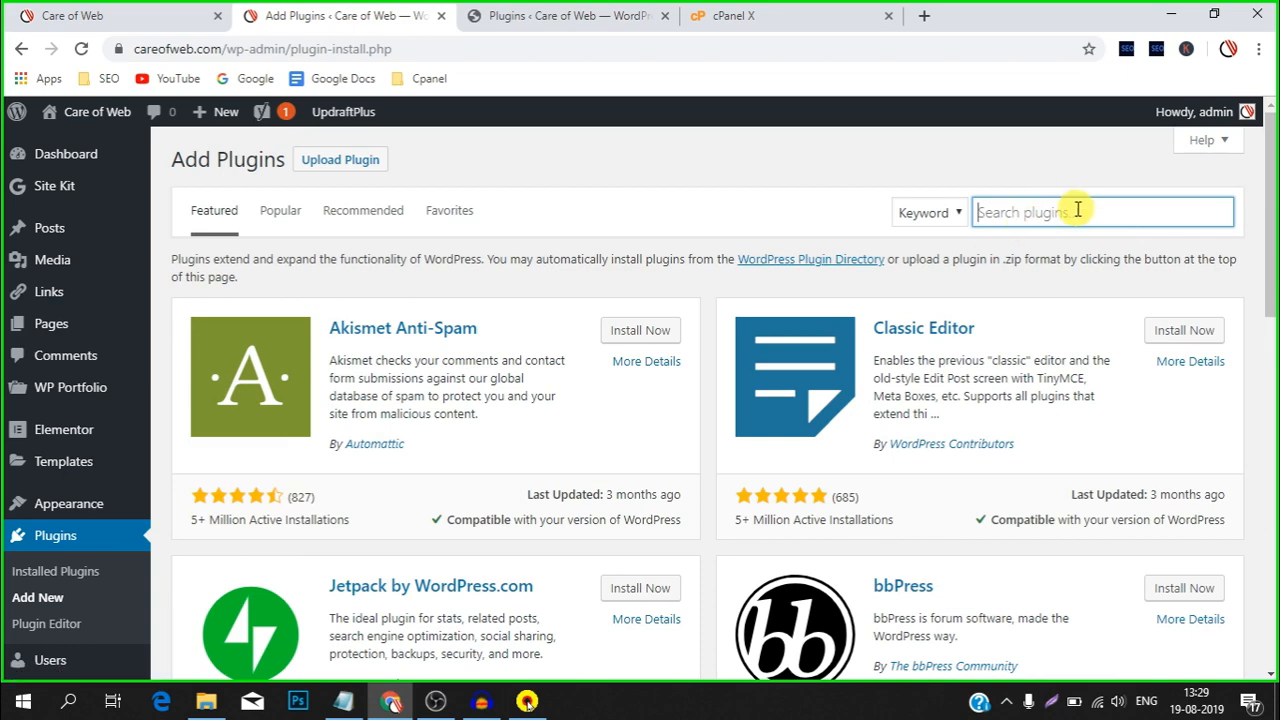
type("gra")
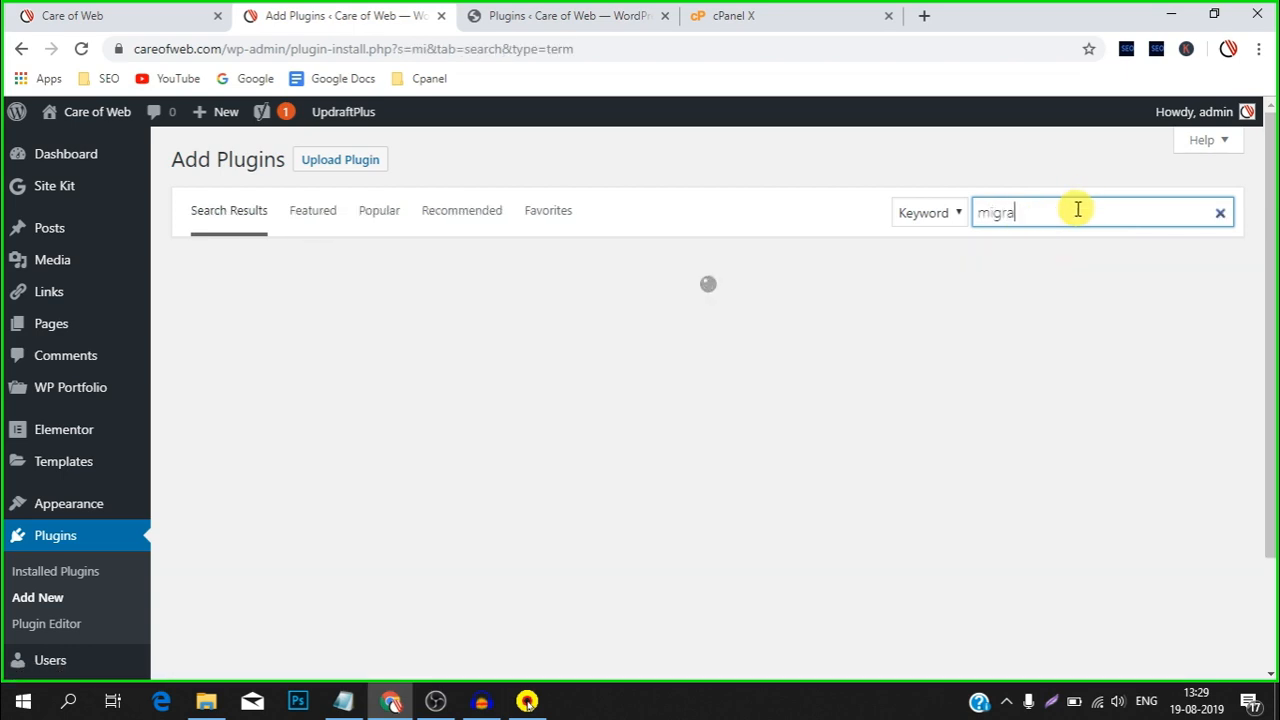
type("tion")
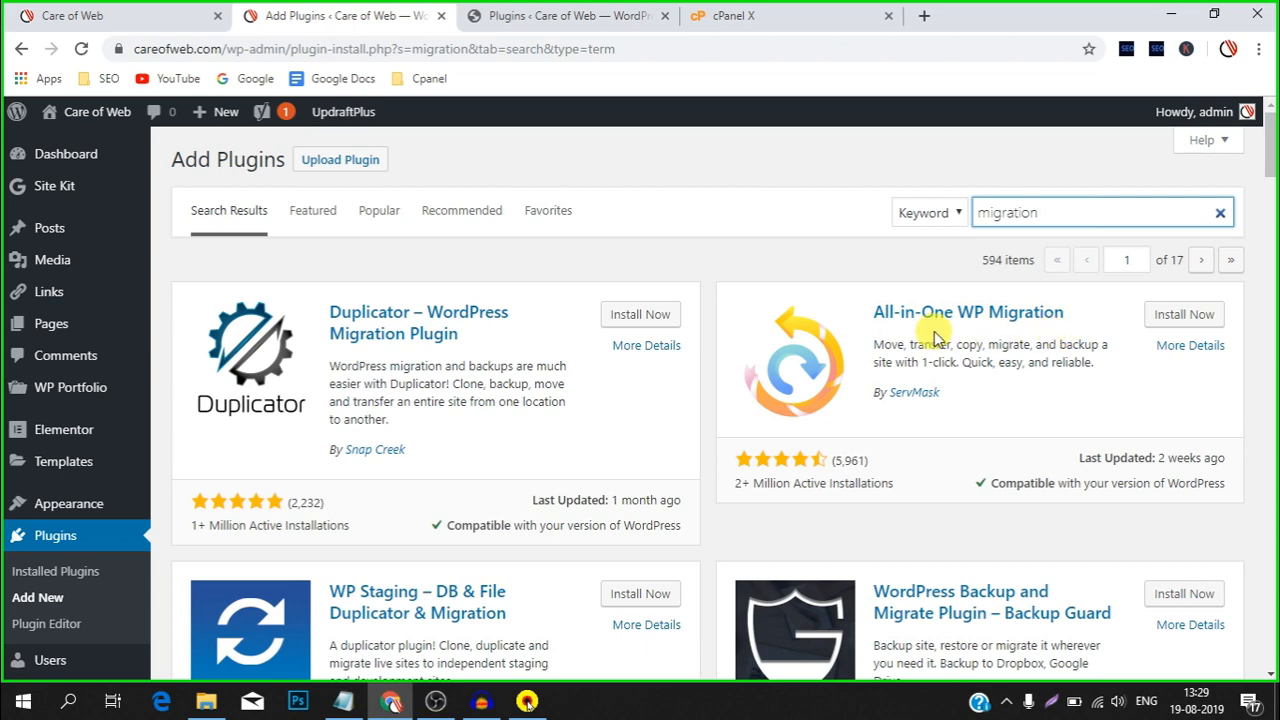
Step: Install and activate the All-in-One WP Migration plugin on careofweb.com
scroll(937, 337, "down", 1)
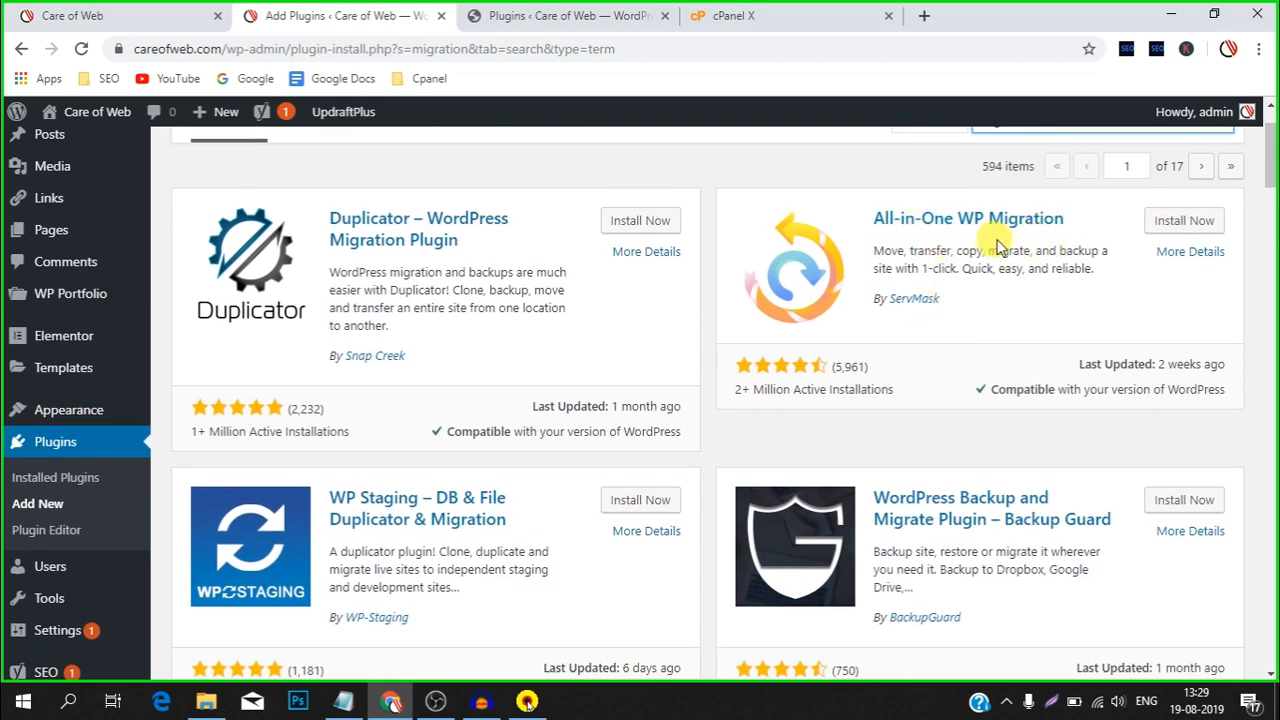
left_click(1170, 222)
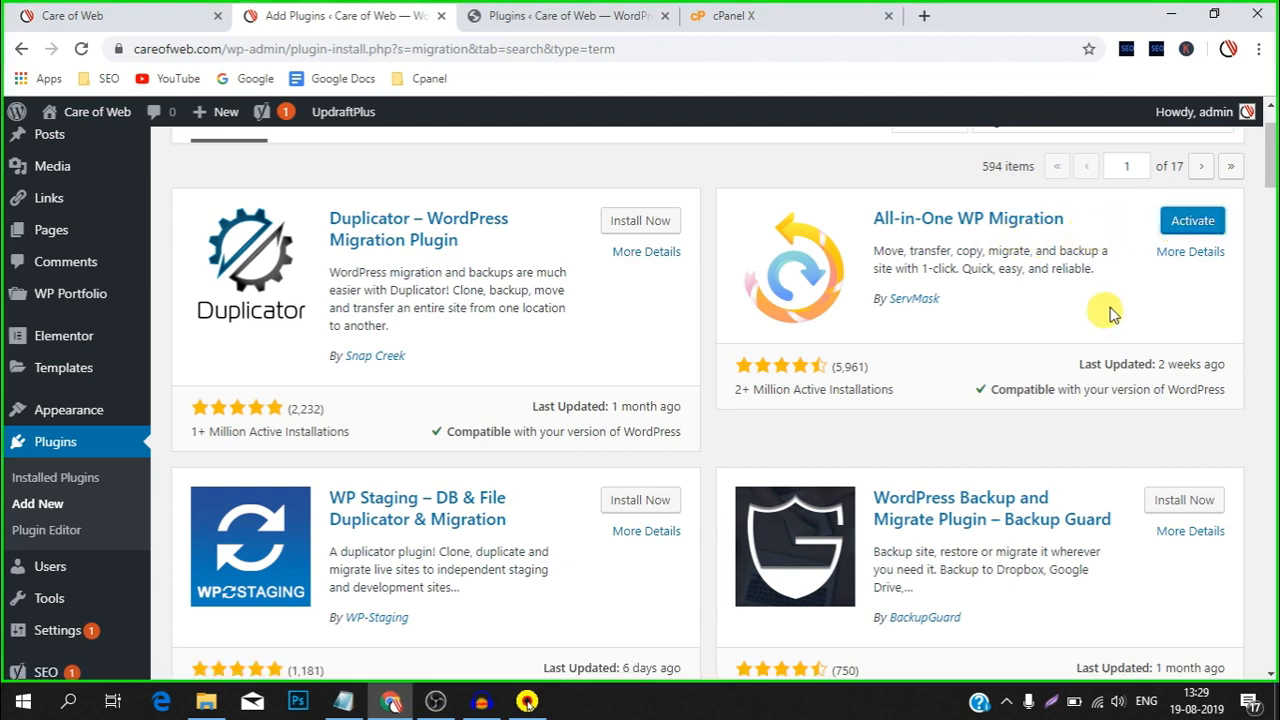
left_click(1180, 221)
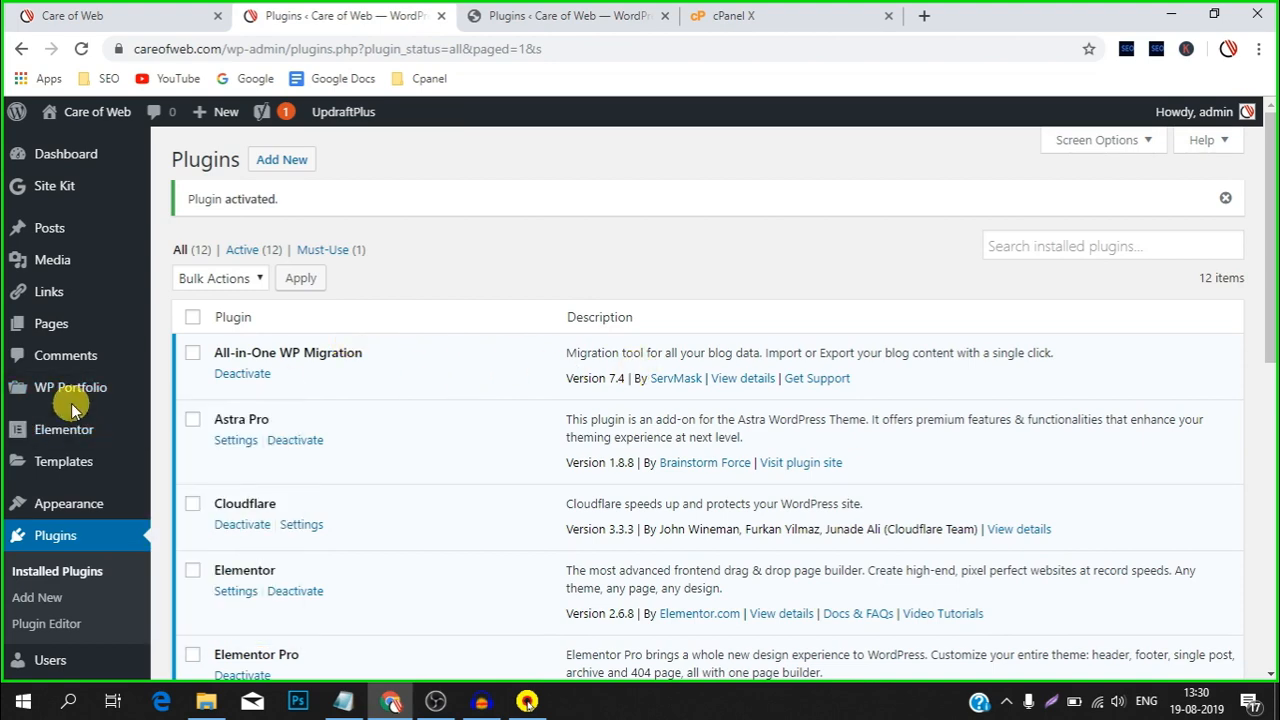
Step: Export the careofweb.com site to a file with All-in-One WP Migration and download the export
scroll(70, 402, "down", 3)
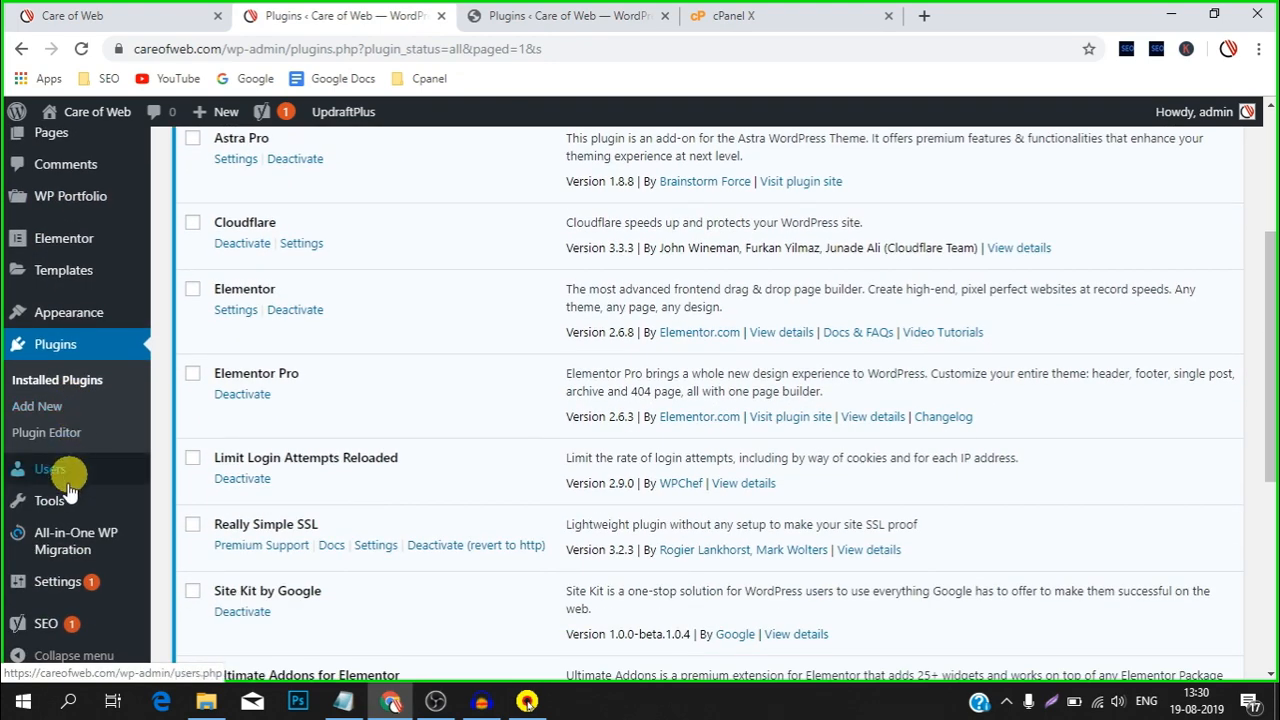
mouse_move(65, 541)
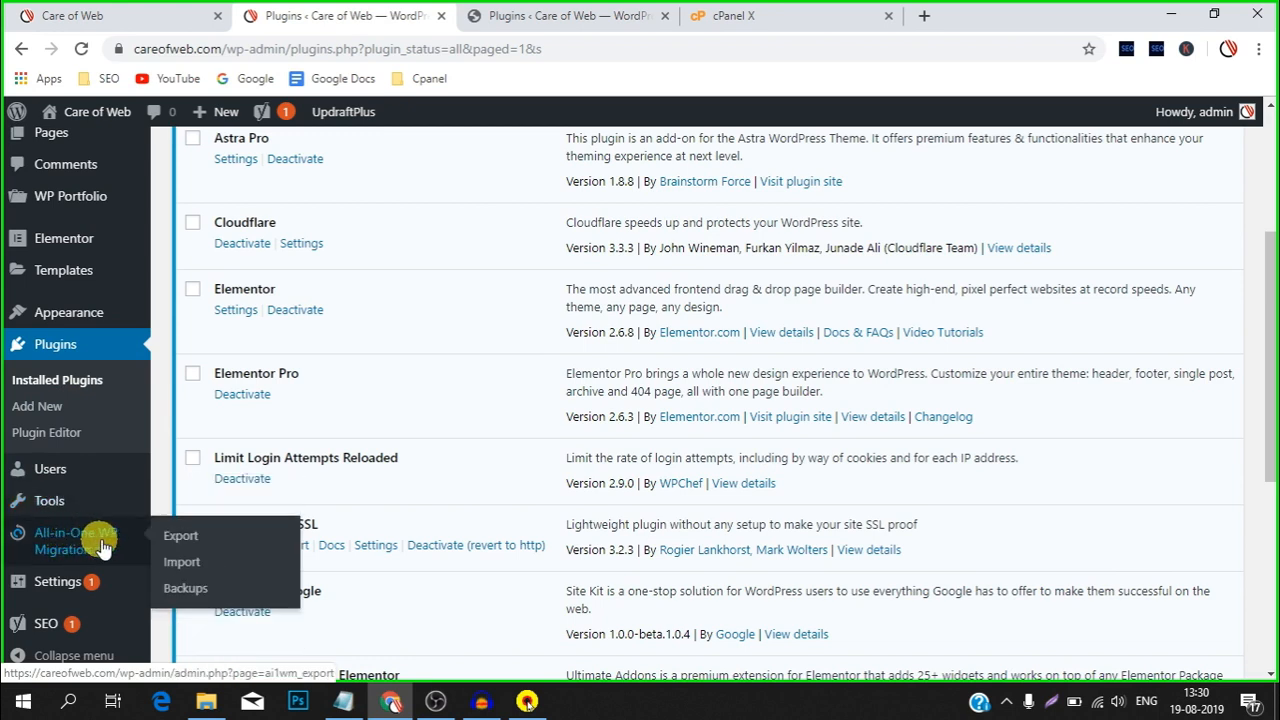
left_click(185, 541)
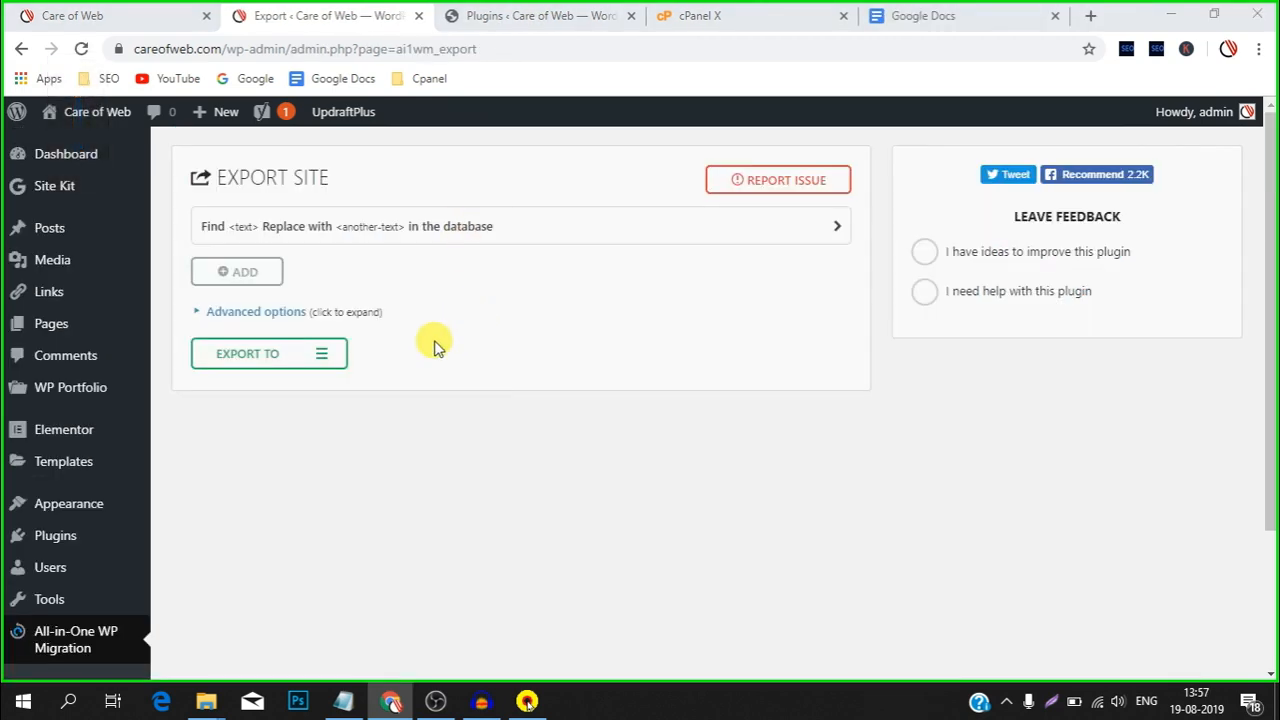
left_click(322, 355)
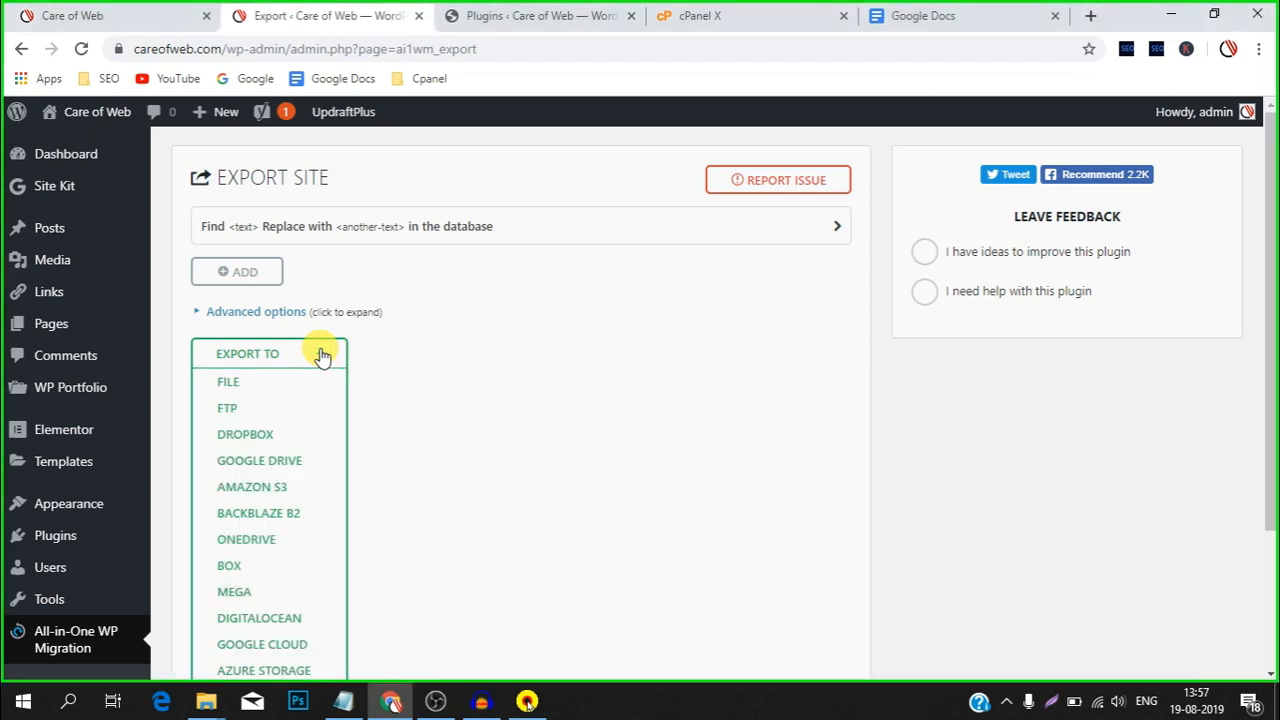
left_click(228, 386)
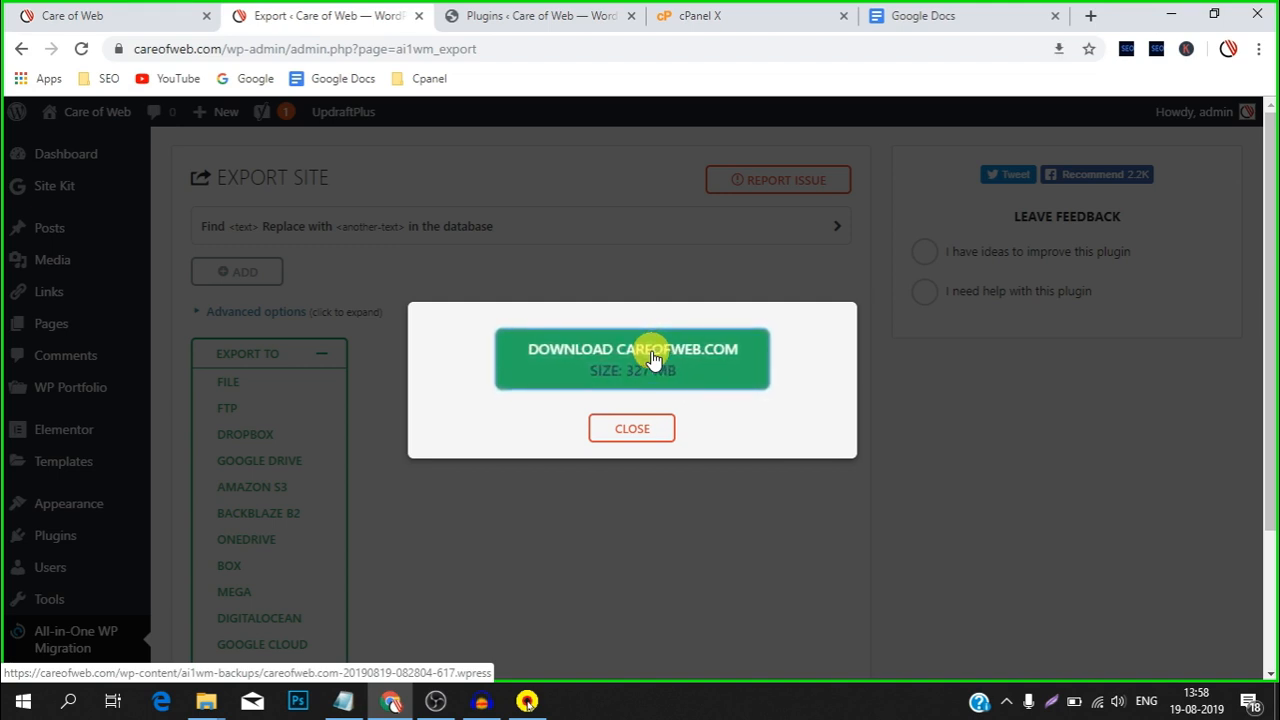
left_click(653, 358)
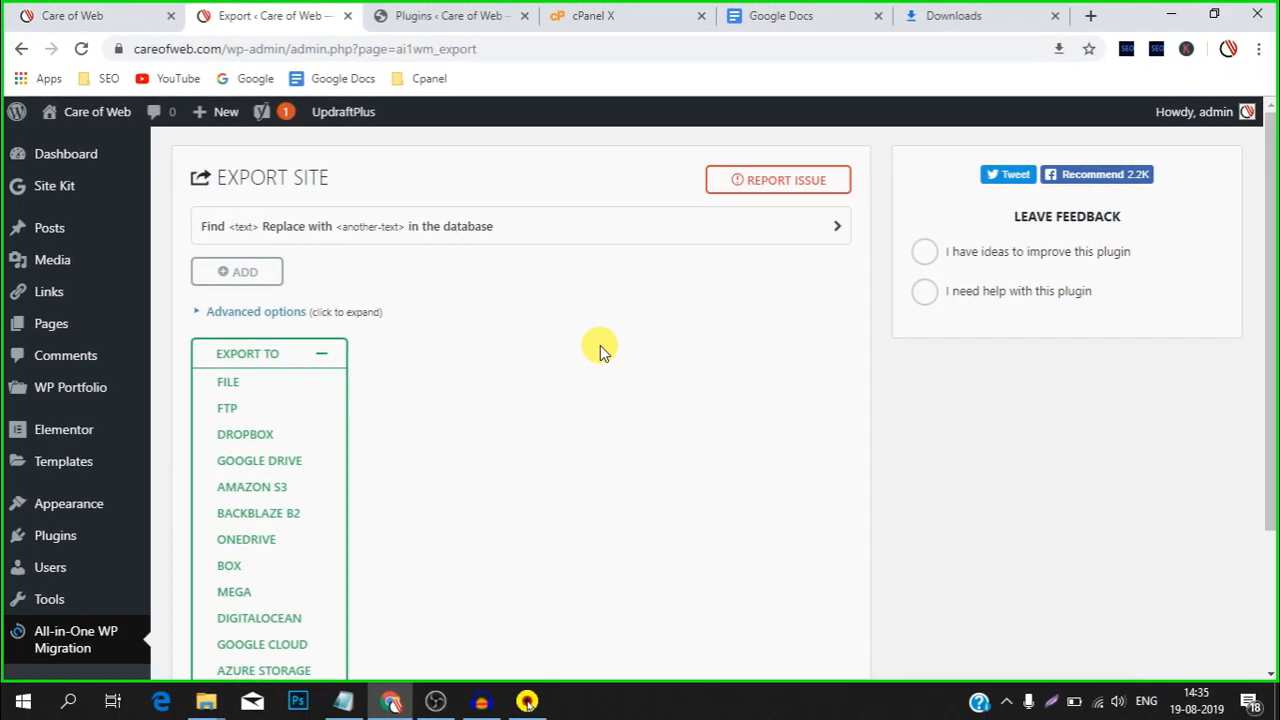
Step: Check for the exported .wpress file in the browser's downloads and in File Explorer's Downloads folder, and return to Chrome
scroll(600, 345, "down", 1)
scroll(600, 350, "down", 1)
scroll(600, 350, "up", 2)
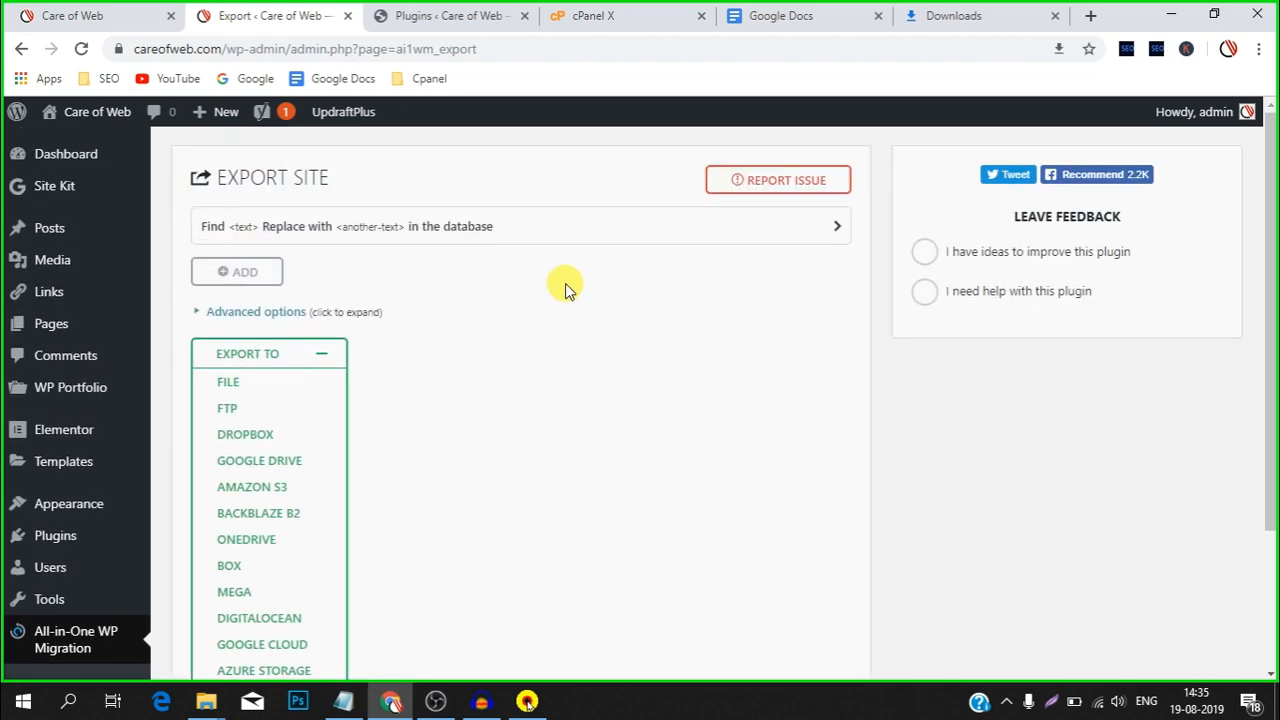
left_click(990, 16)
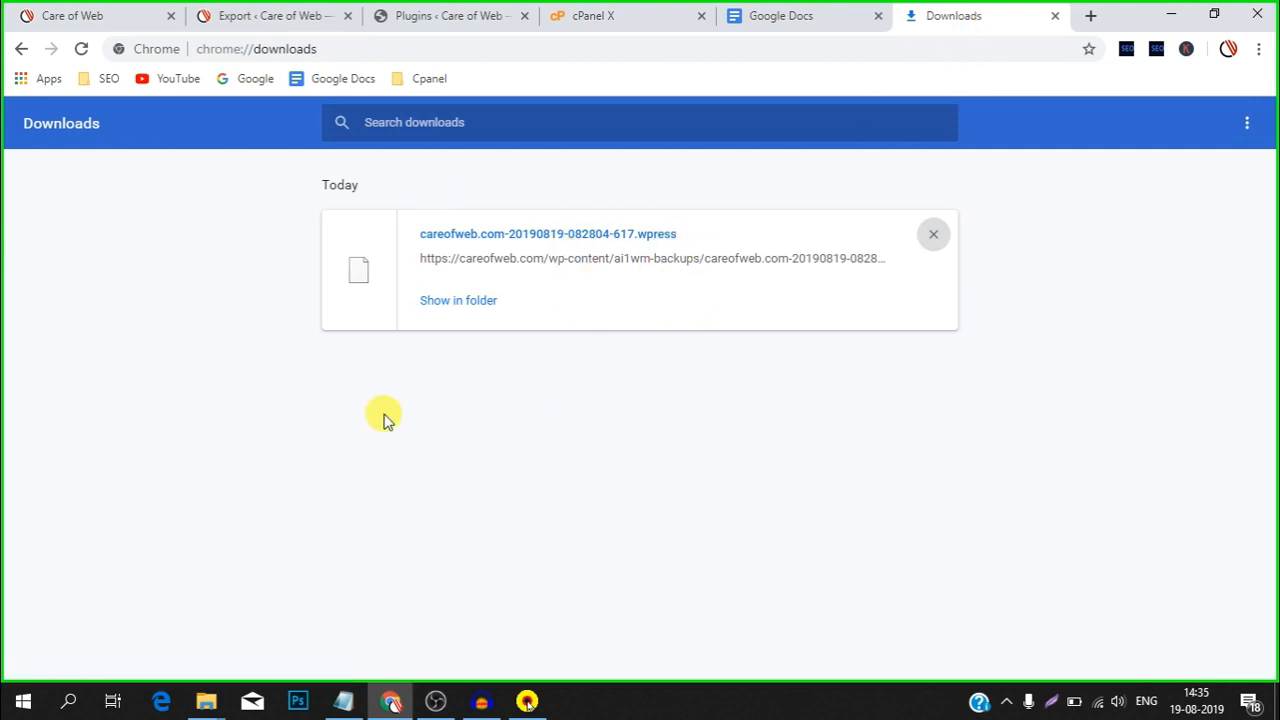
mouse_move(206, 700)
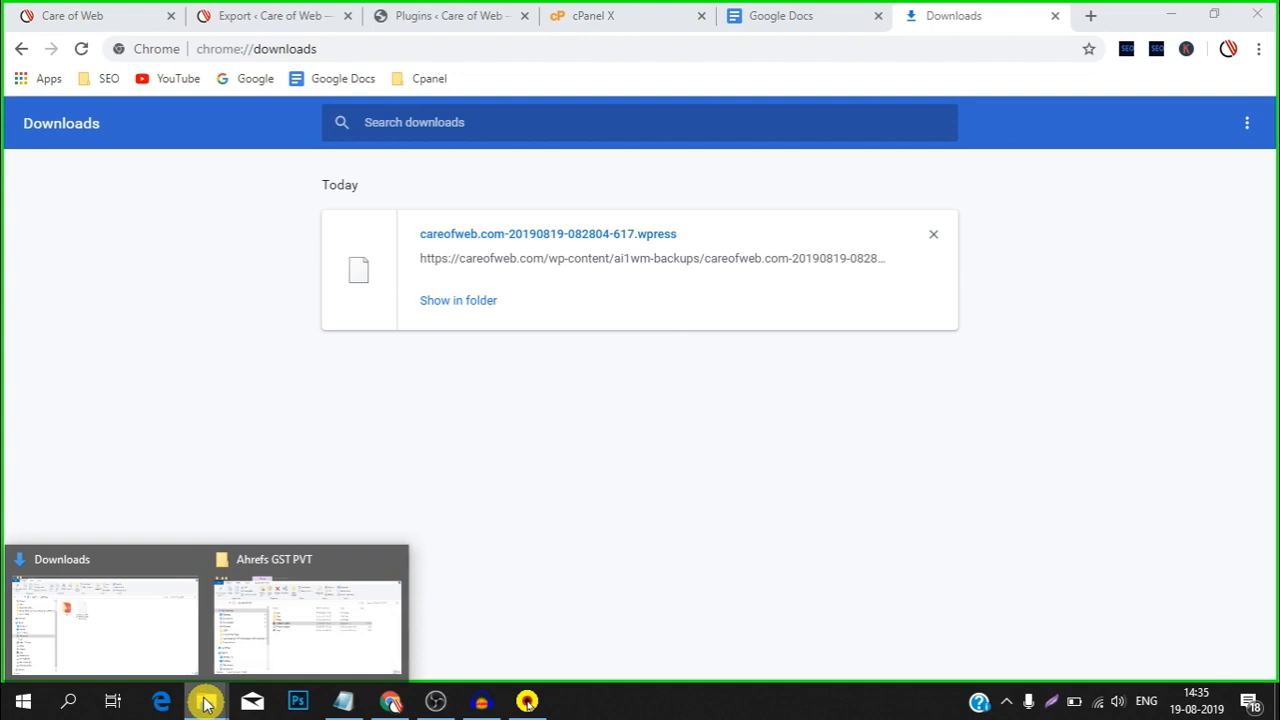
left_click(167, 632)
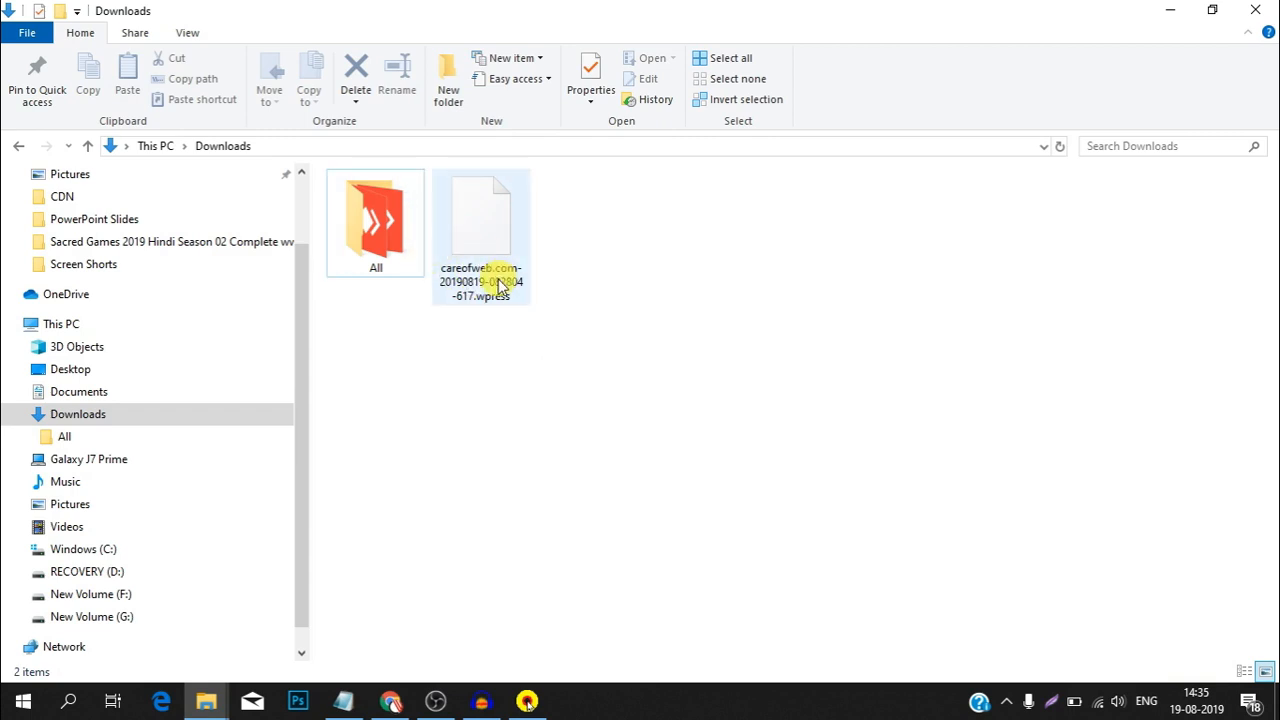
left_click(391, 700)
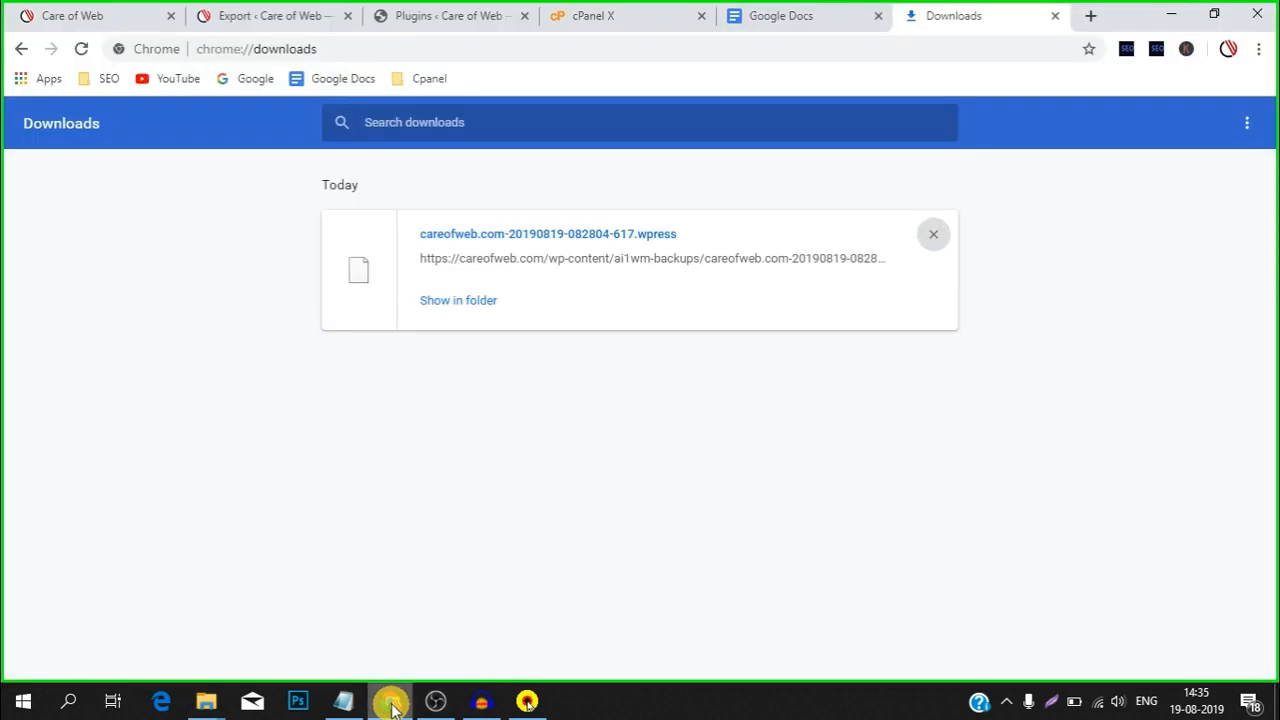
Step: On services.careofweb.com, search for "migration" among new plugins and install All-in-One WP Migration
left_click(448, 14)
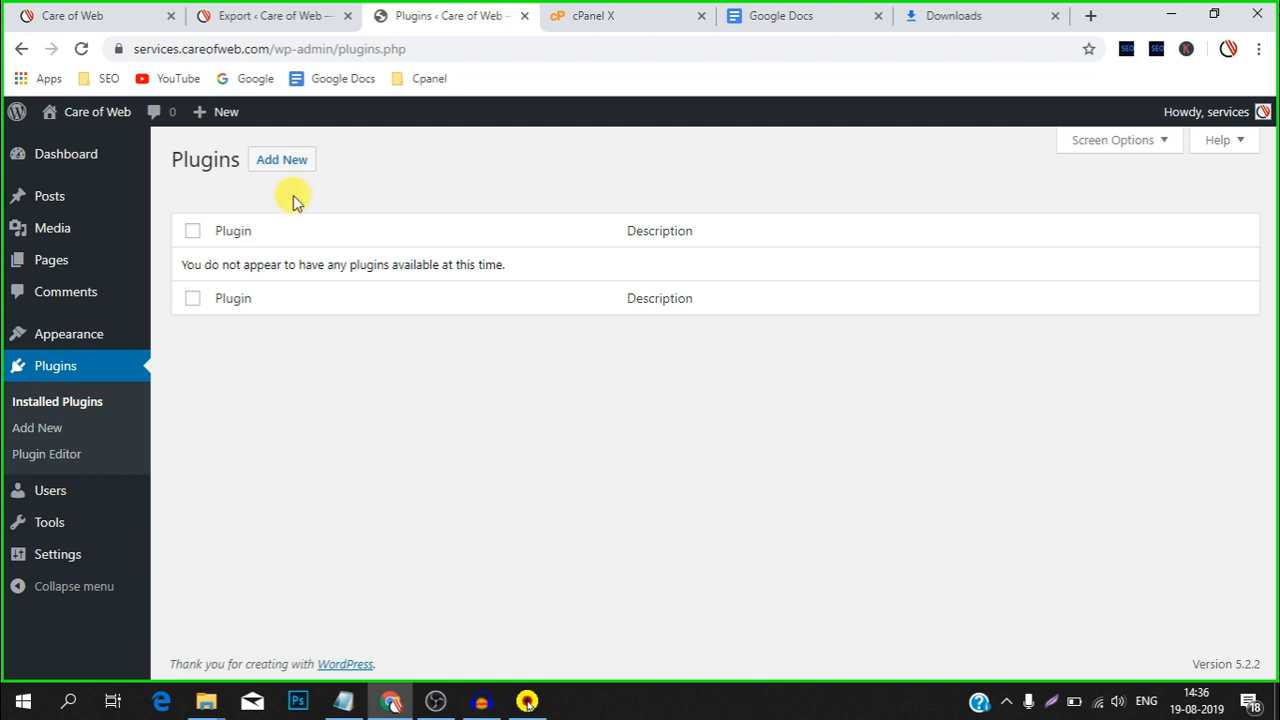
left_click(279, 164)
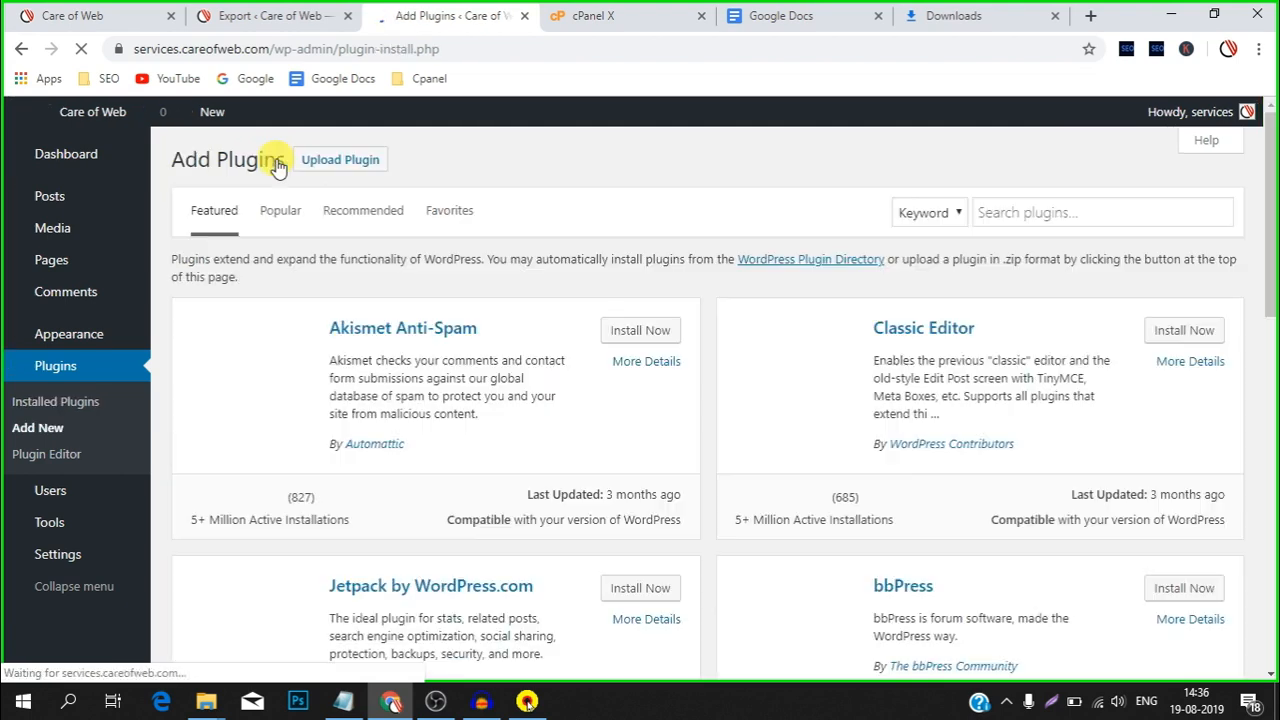
left_click(1057, 217)
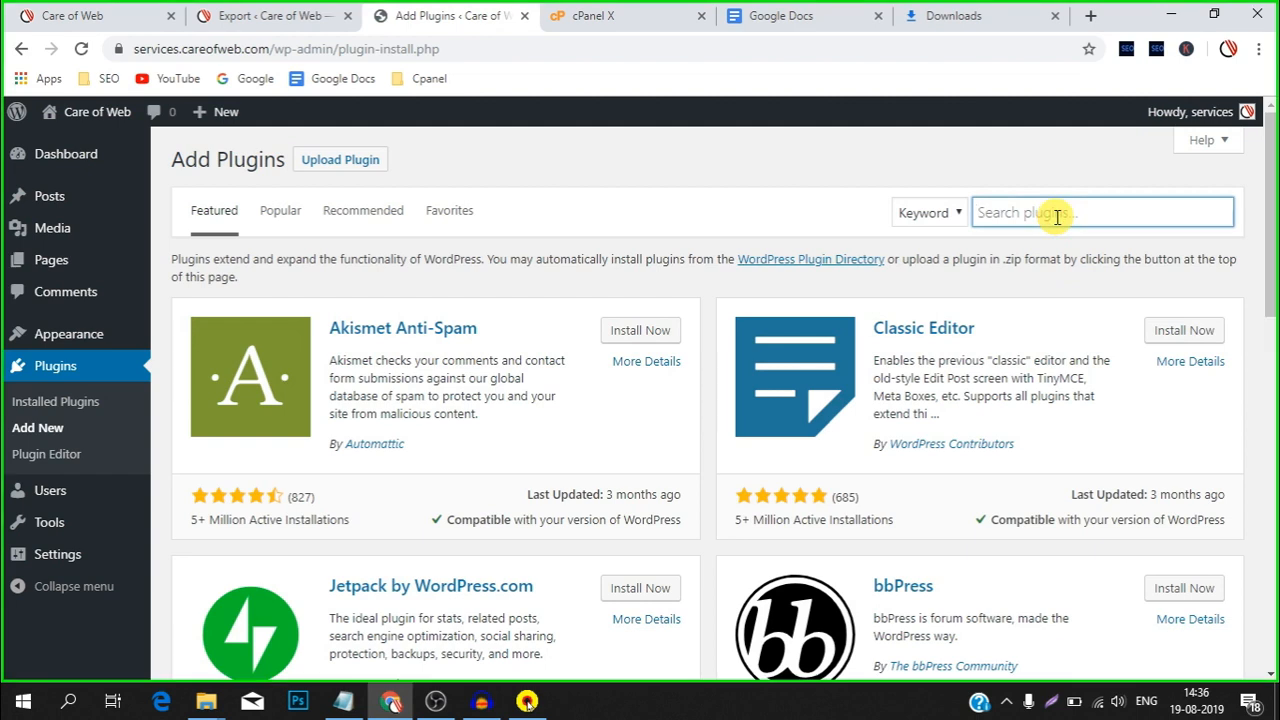
type("migration")
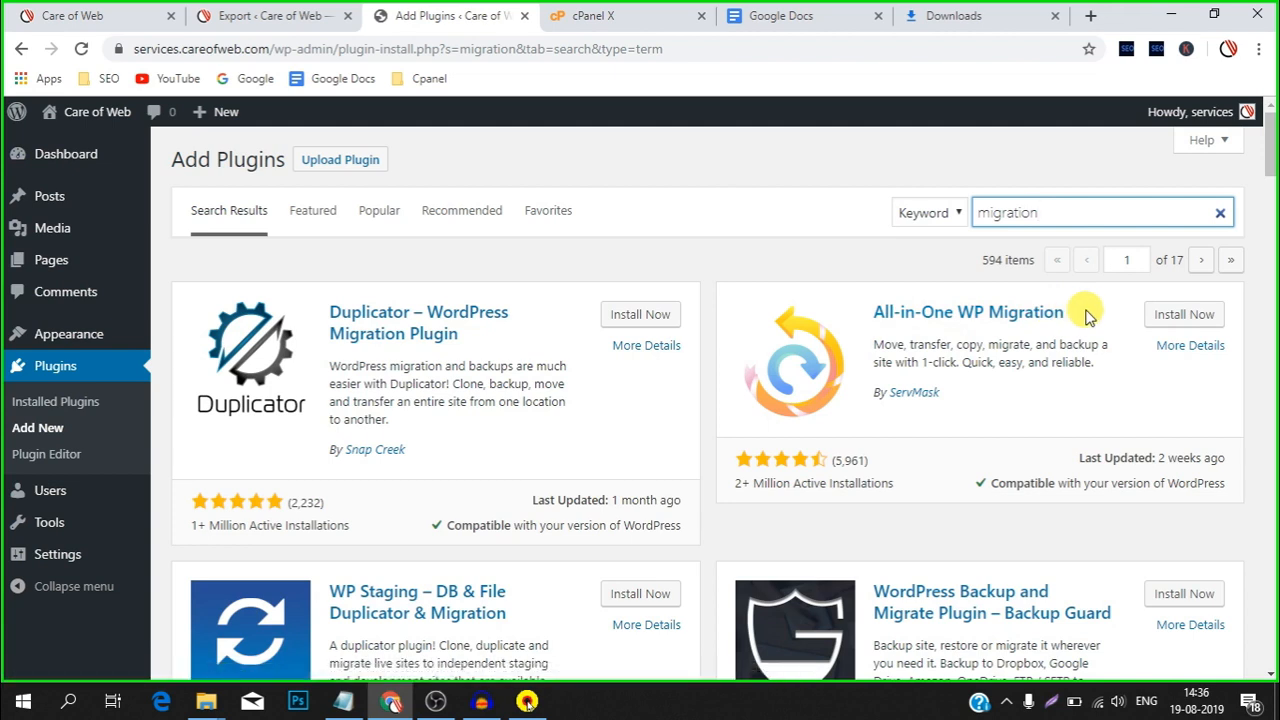
left_click(1176, 318)
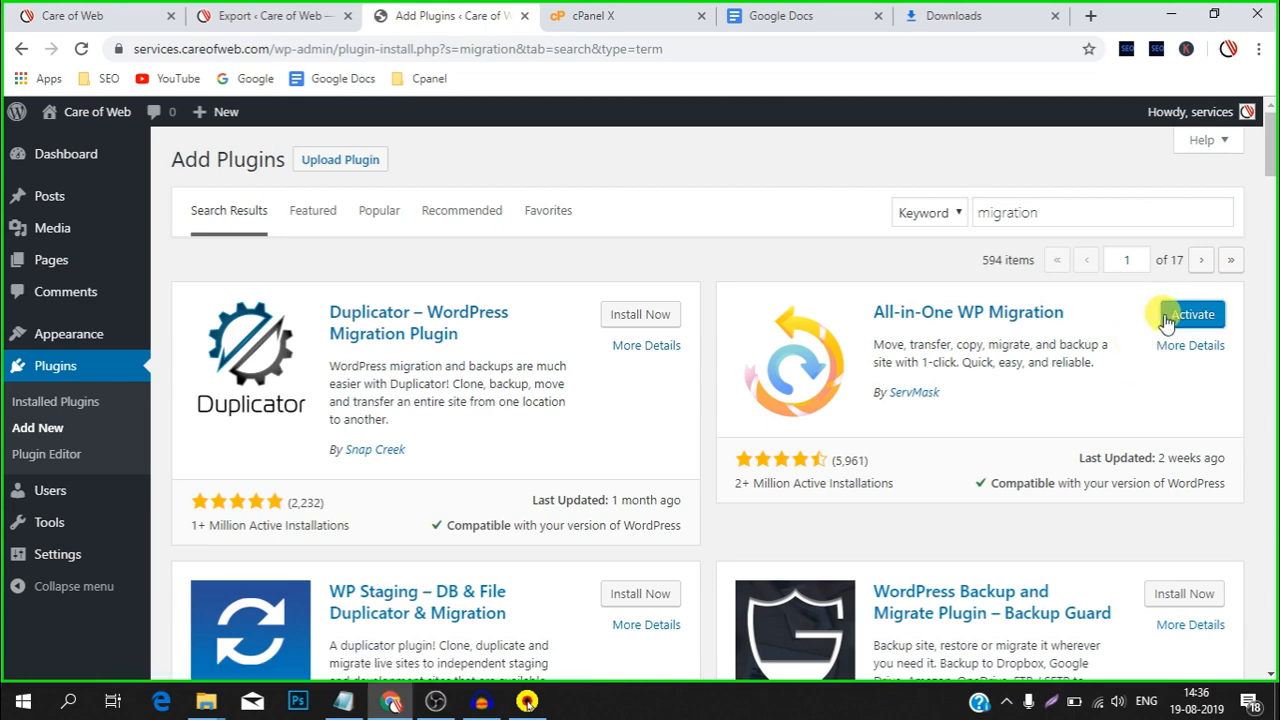
Step: Activate All-in-One WP Migration on services.careofweb.com and open its import page
left_click(1180, 318)
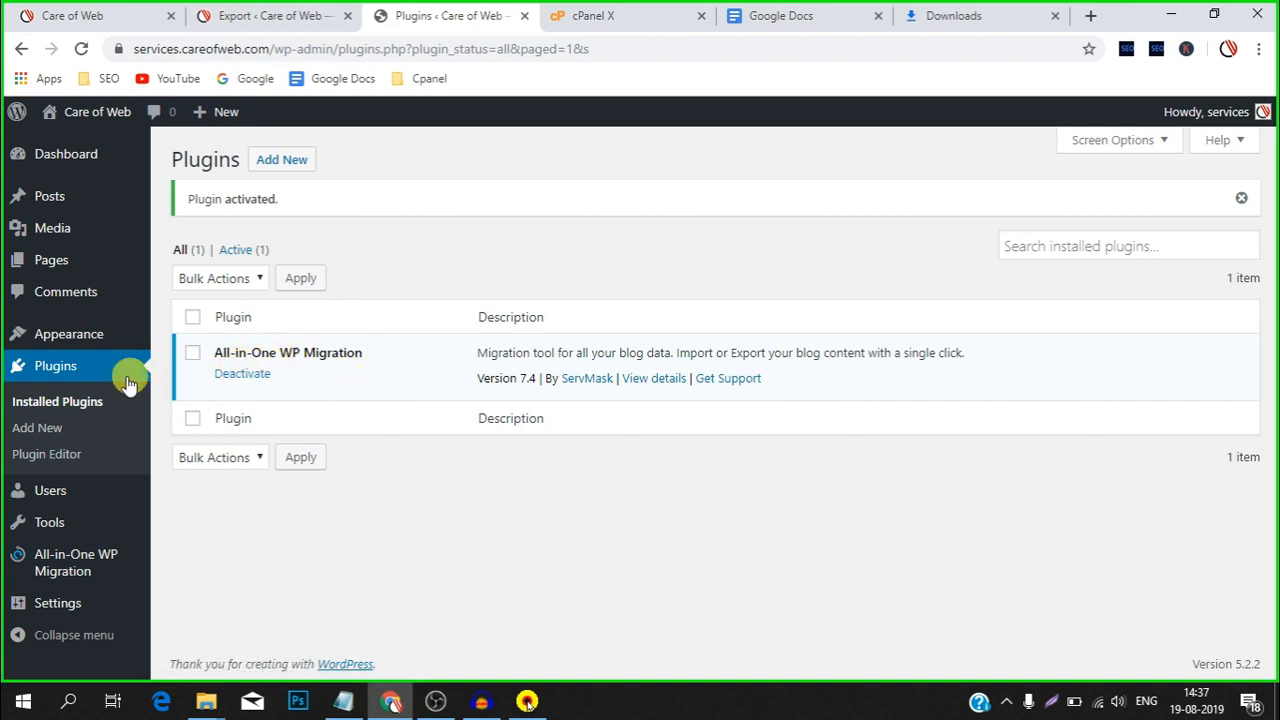
mouse_move(68, 565)
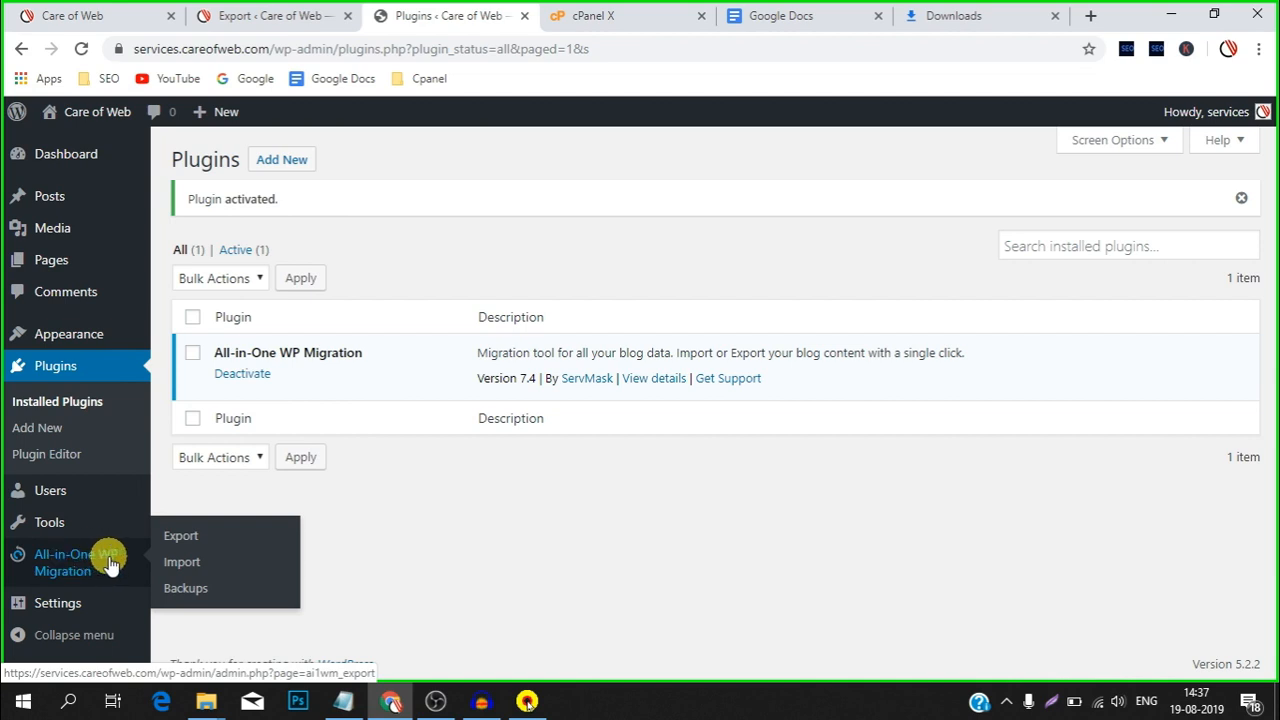
left_click(180, 568)
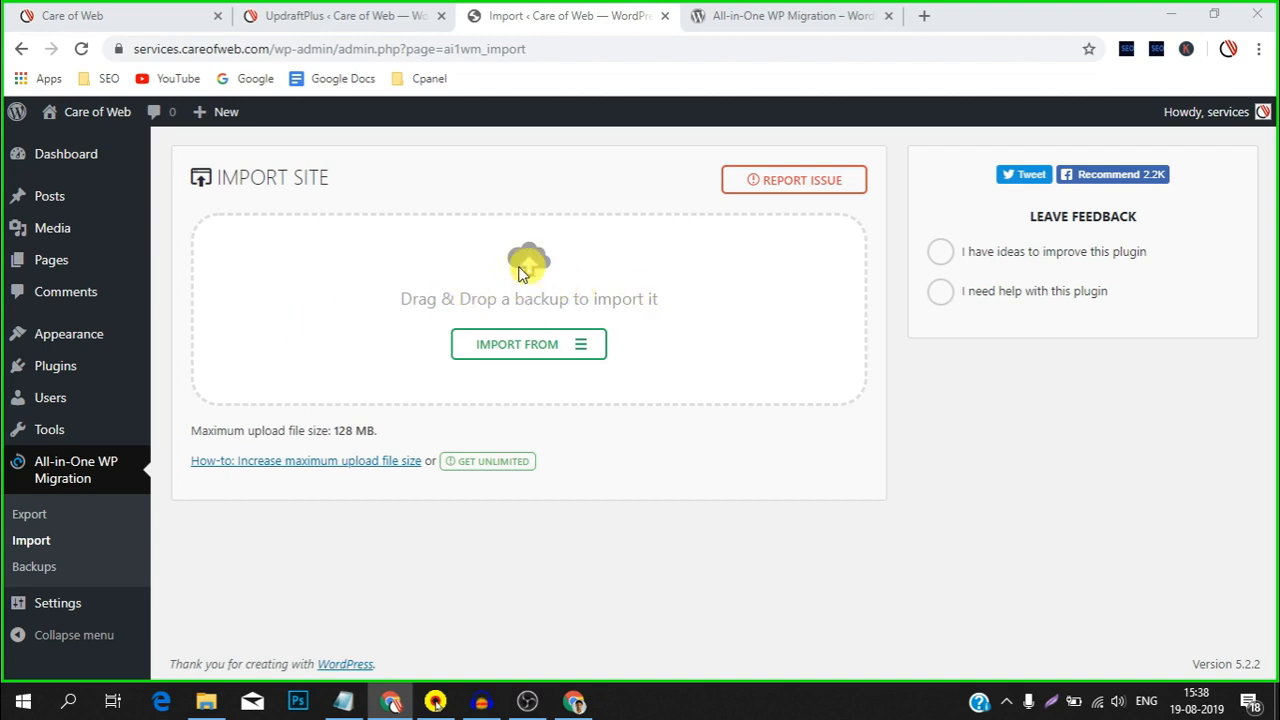
left_click(206, 701)
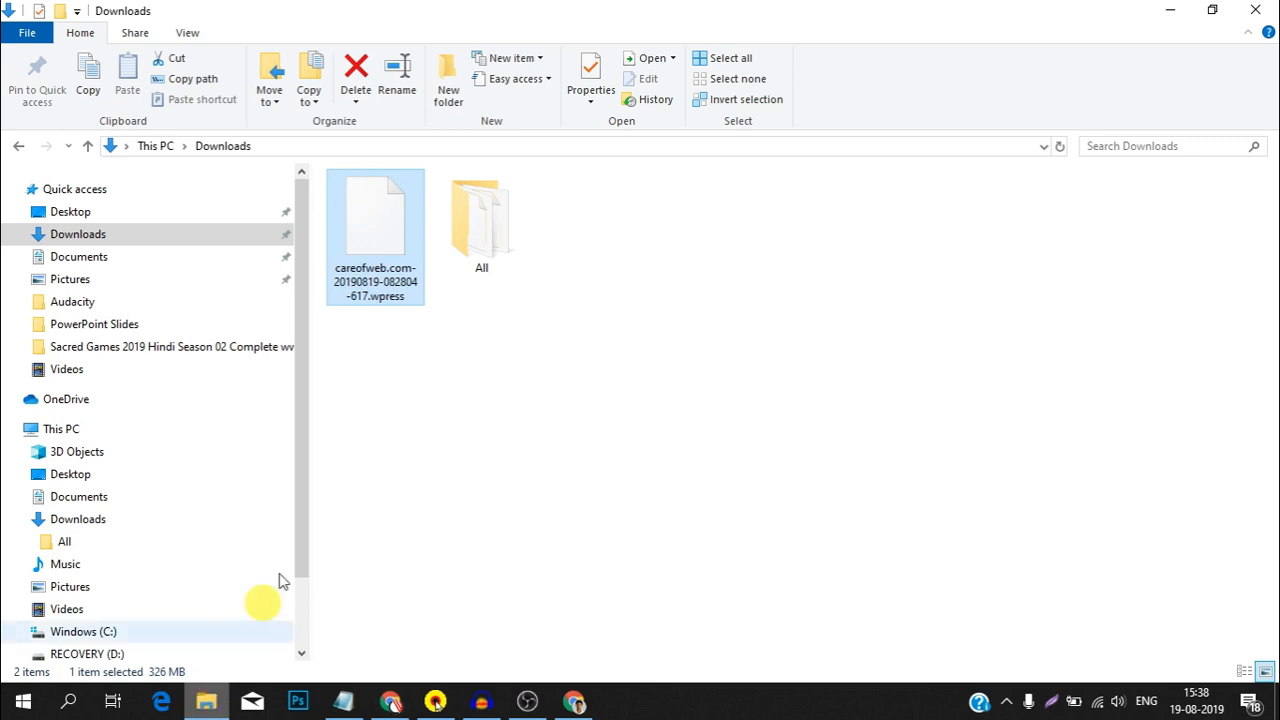
left_click(372, 246)
left_click_drag(372, 246, 415, 303)
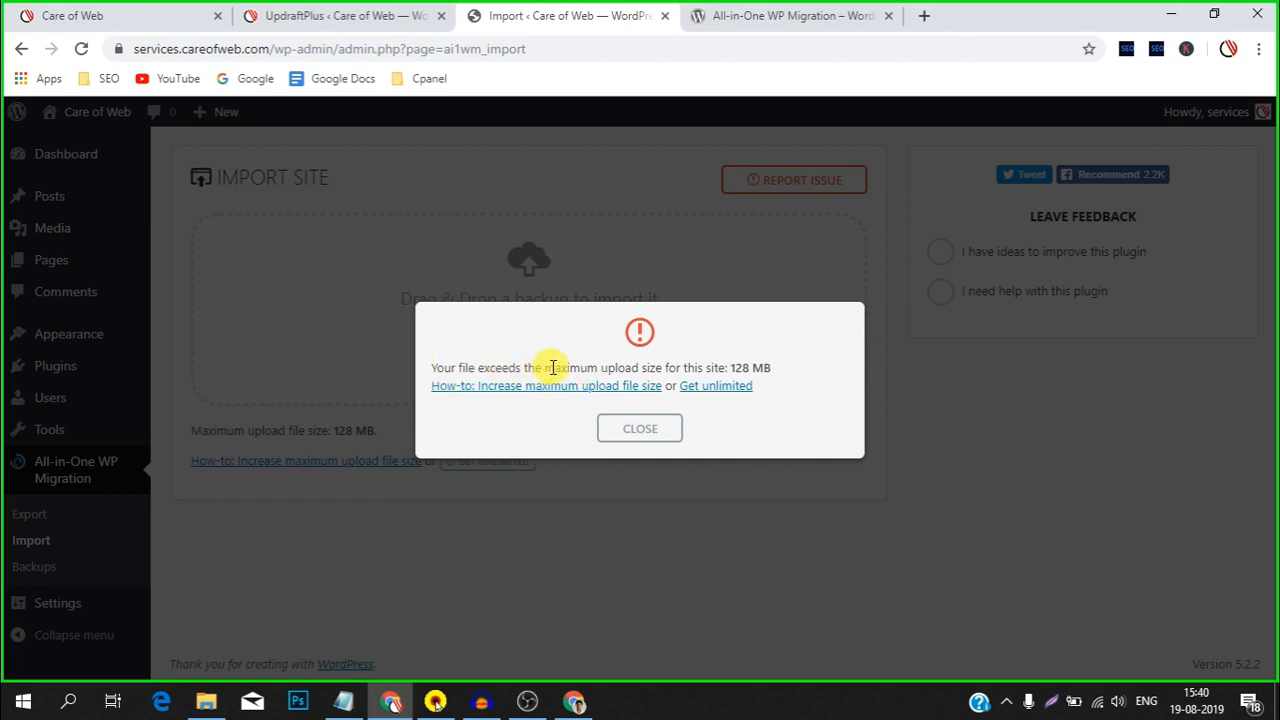
Step: Compare the site's maximum upload size with the size of the exported .wpress file in File Explorer
left_click_drag(544, 367, 663, 367)
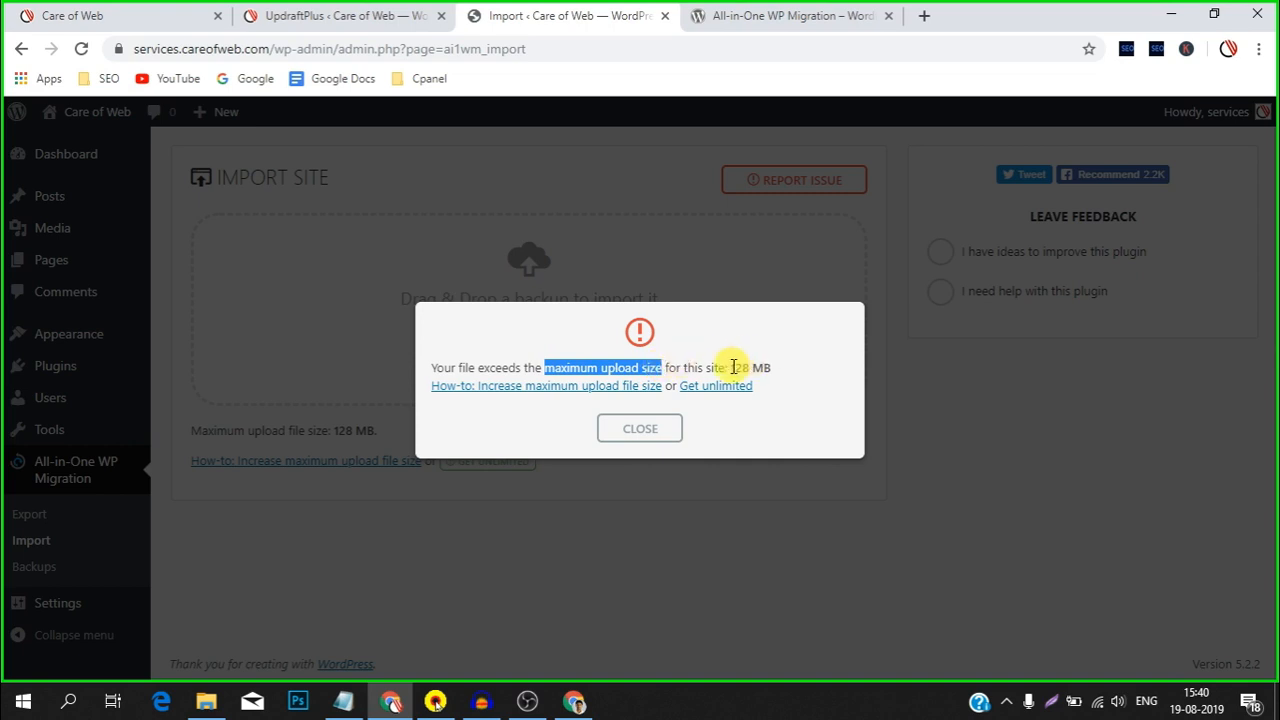
left_click_drag(731, 367, 771, 366)
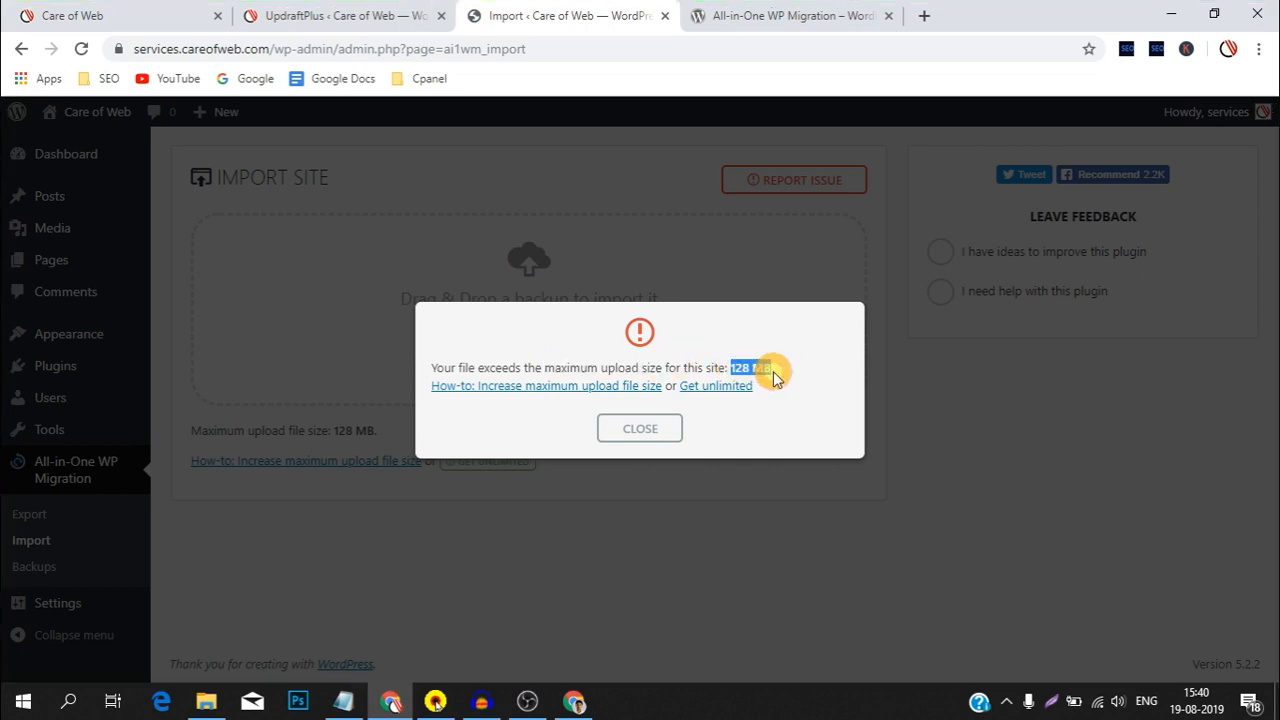
left_click(208, 703)
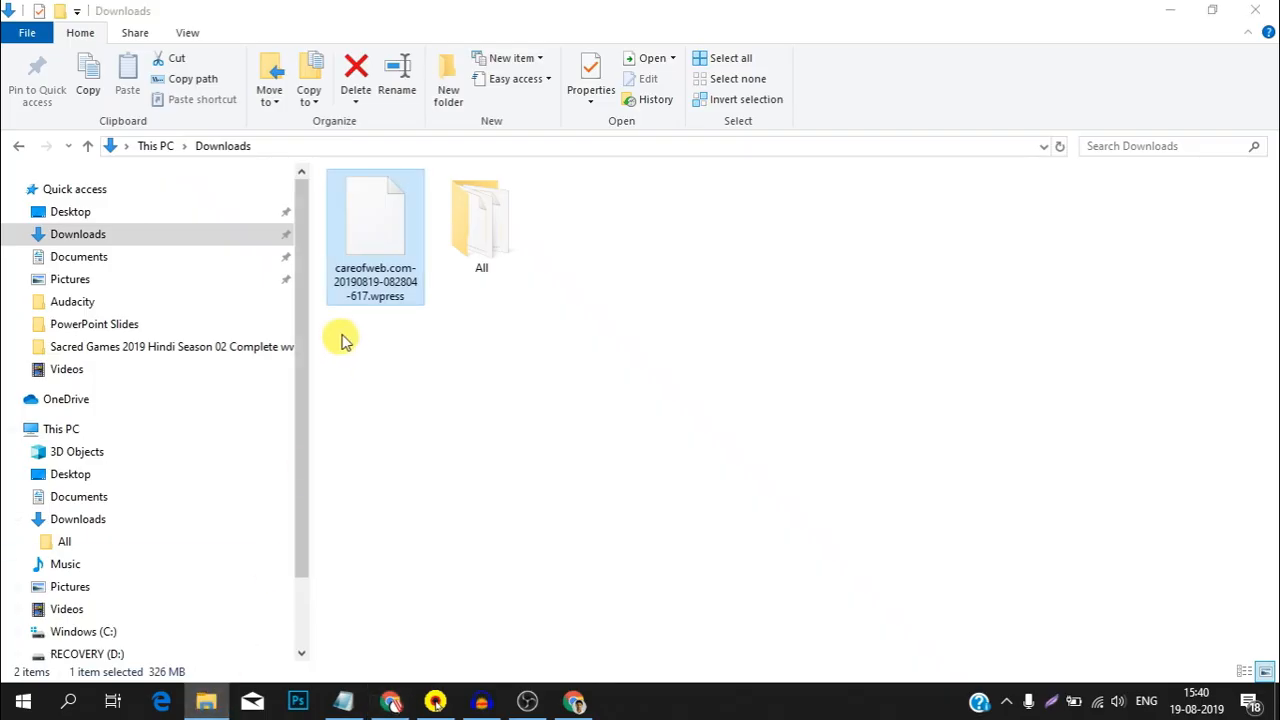
mouse_move(368, 265)
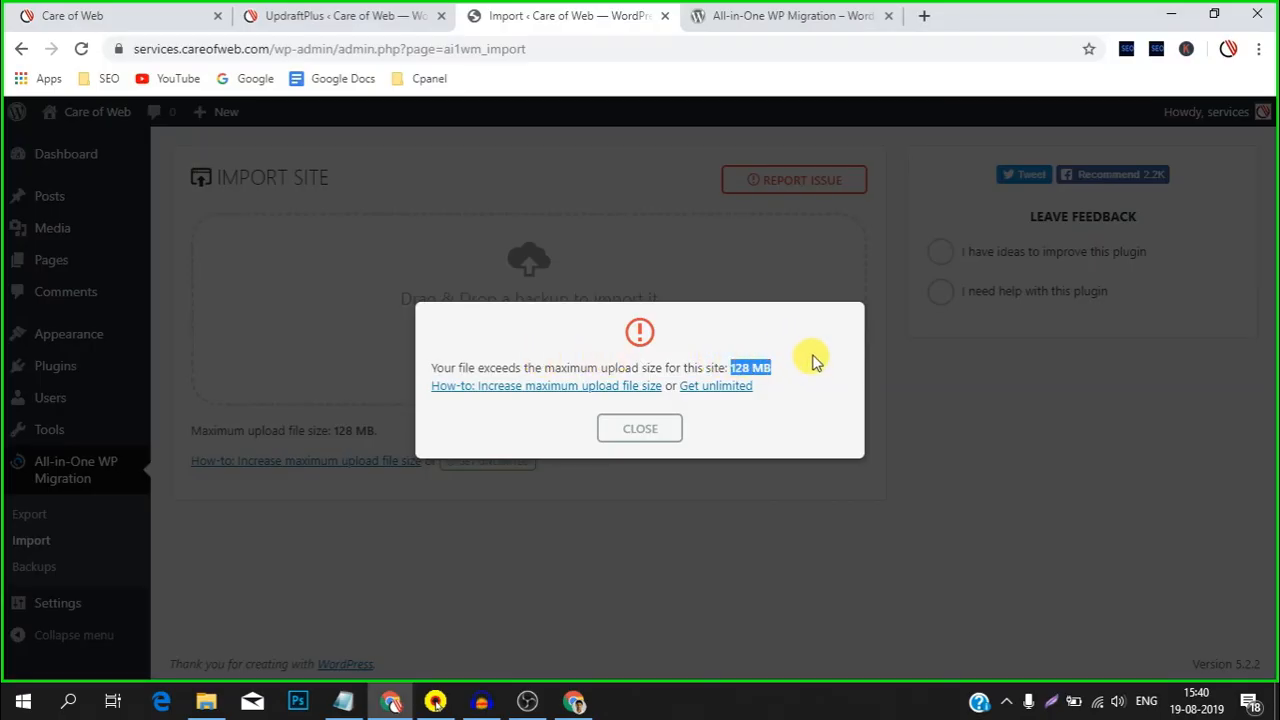
Step: Open the how-to guide on increasing the maximum upload file size and review the methods it lists
left_click(524, 387)
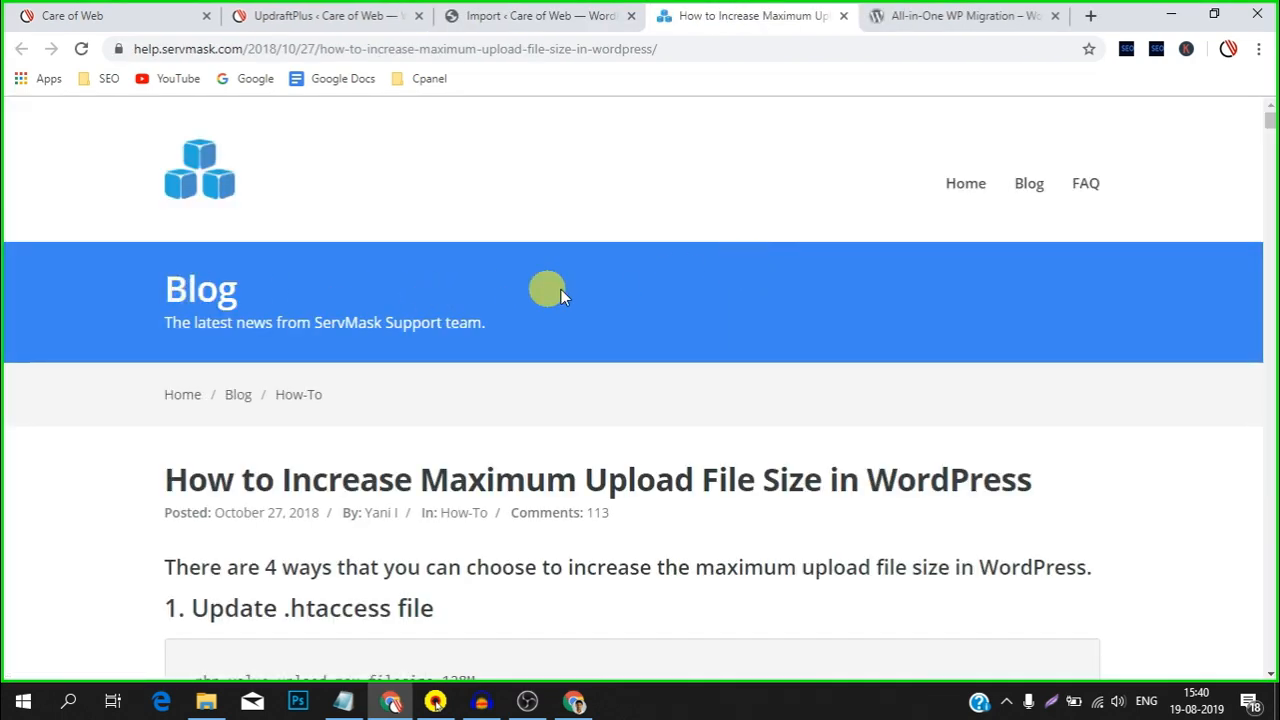
scroll(561, 289, "down", 2)
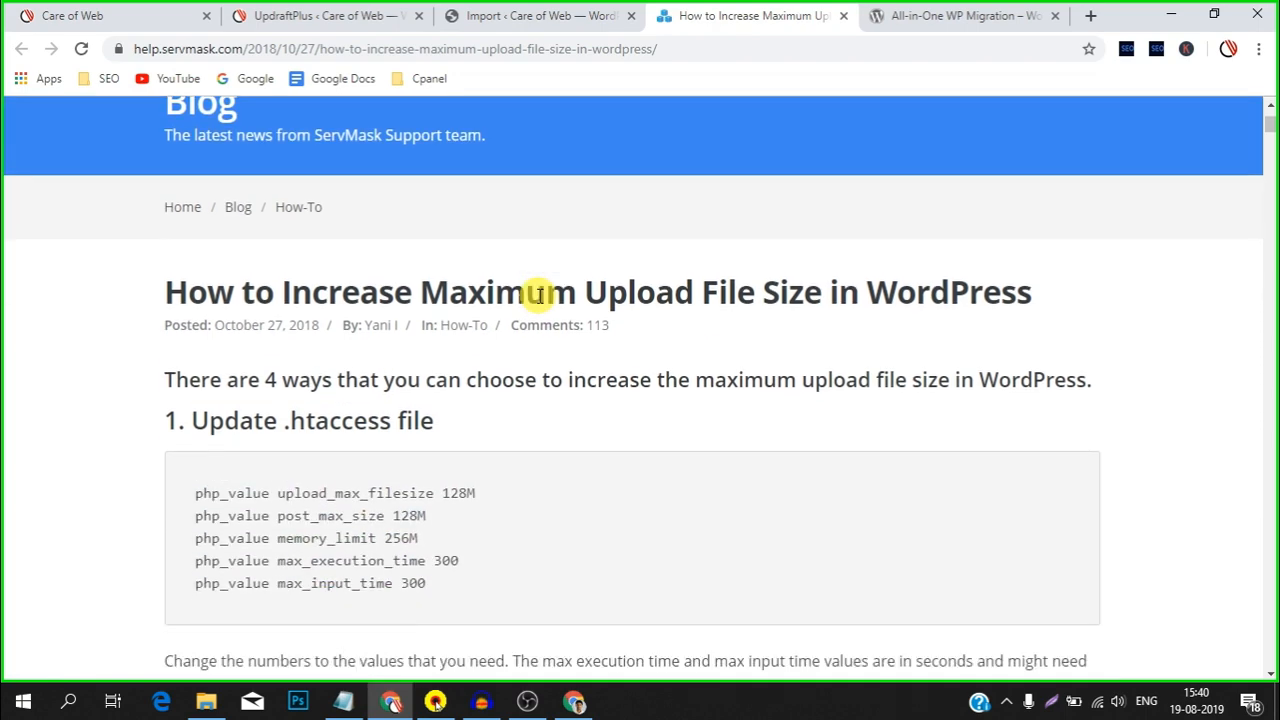
scroll(538, 295, "down", 2)
scroll(537, 297, "up", 1)
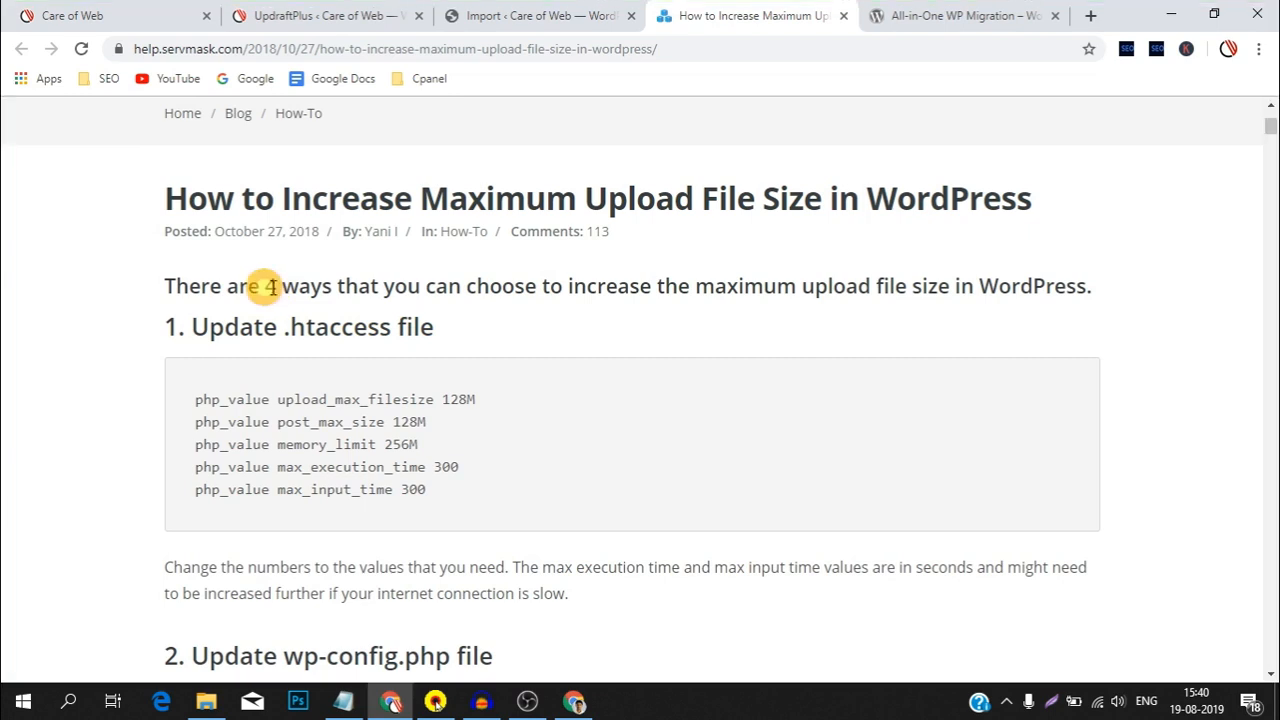
left_click_drag(266, 287, 346, 287)
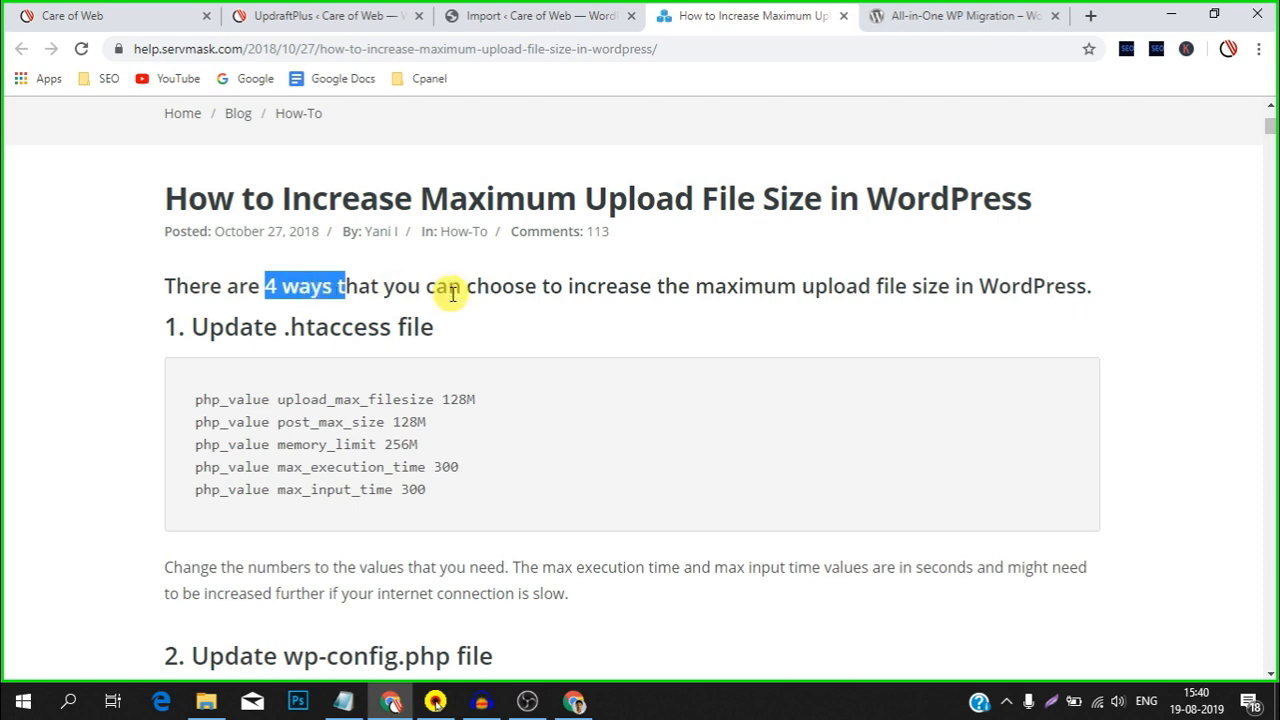
scroll(452, 293, "down", 1)
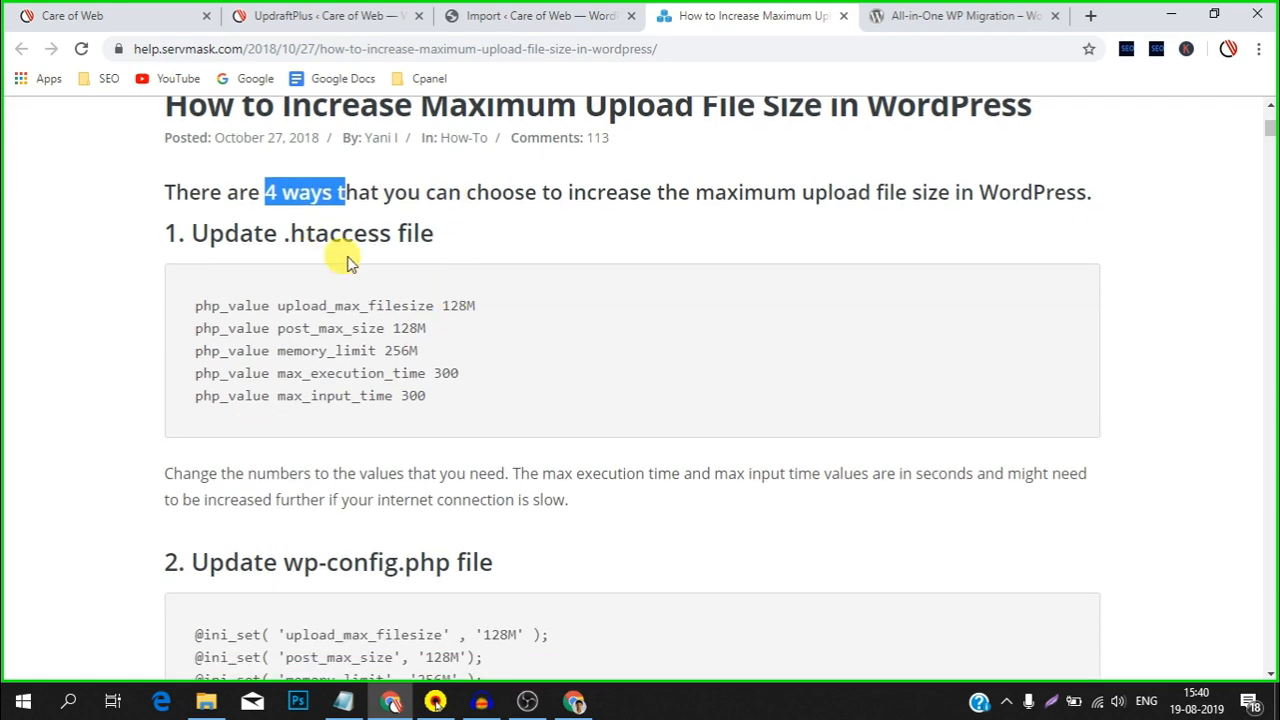
scroll(345, 268, "down", 1)
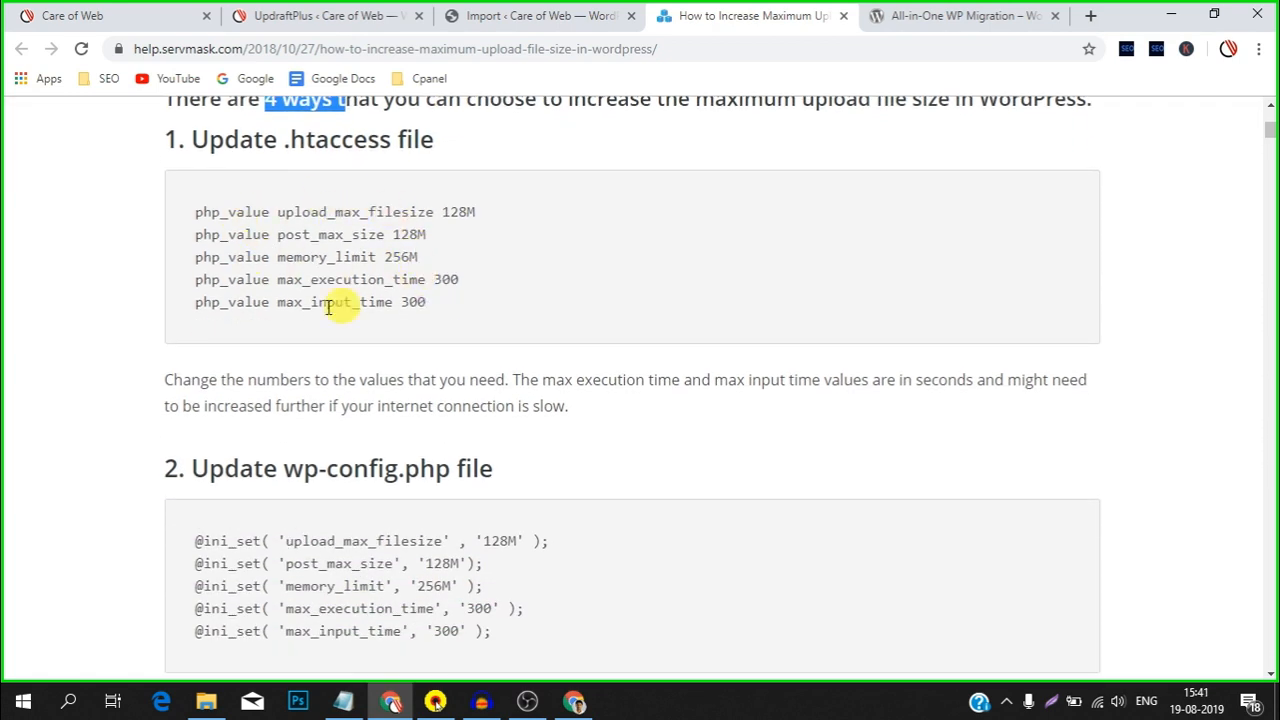
scroll(405, 243, "down", 2)
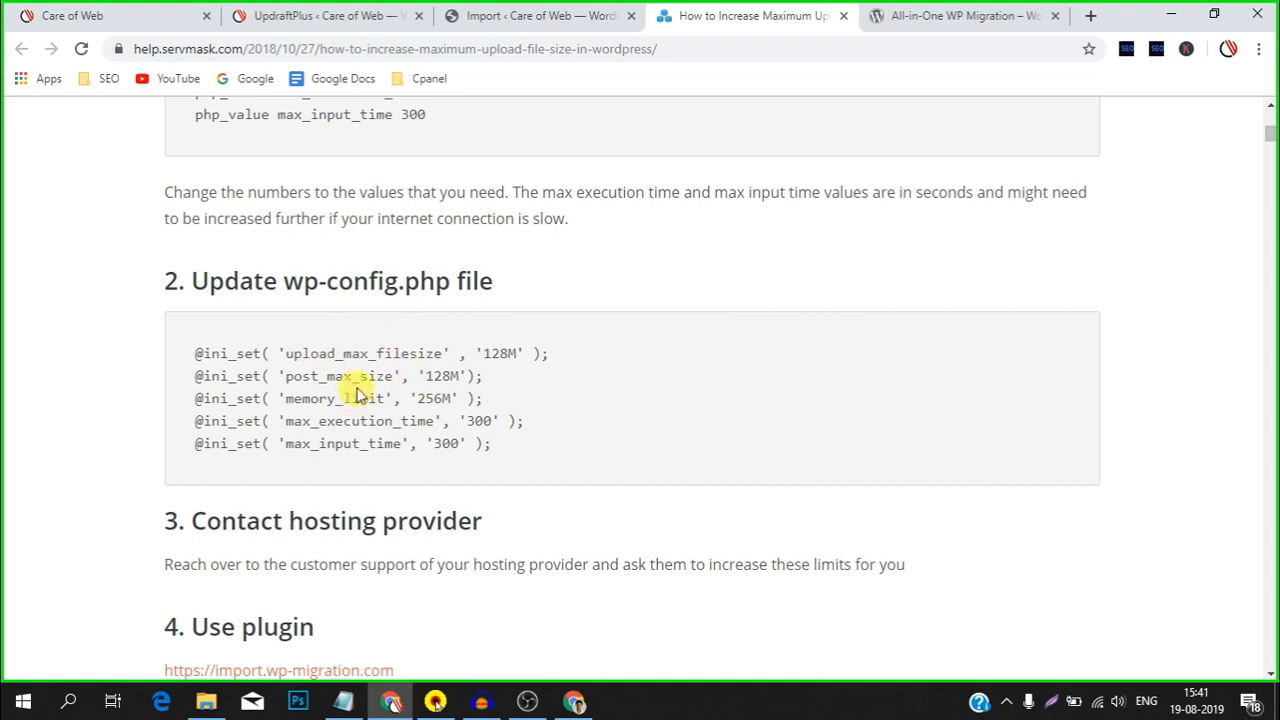
scroll(360, 400, "down", 3)
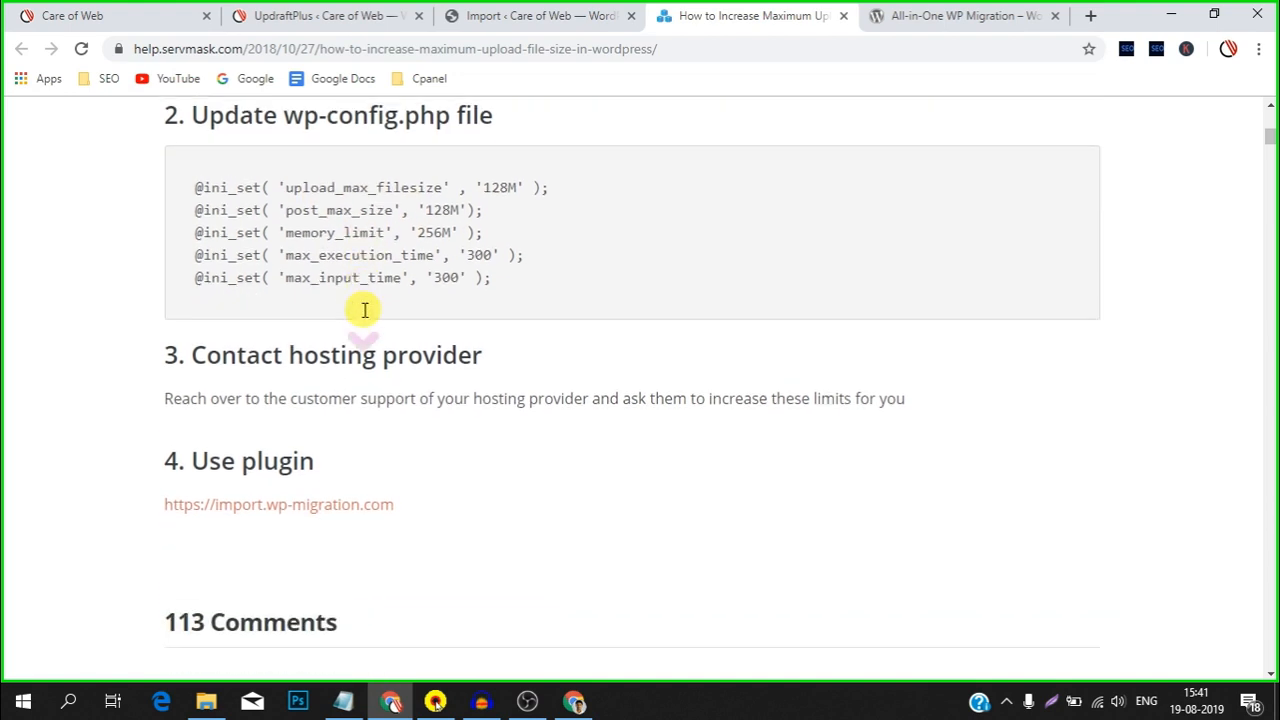
scroll(363, 312, "down", 2)
scroll(366, 209, "up", 1)
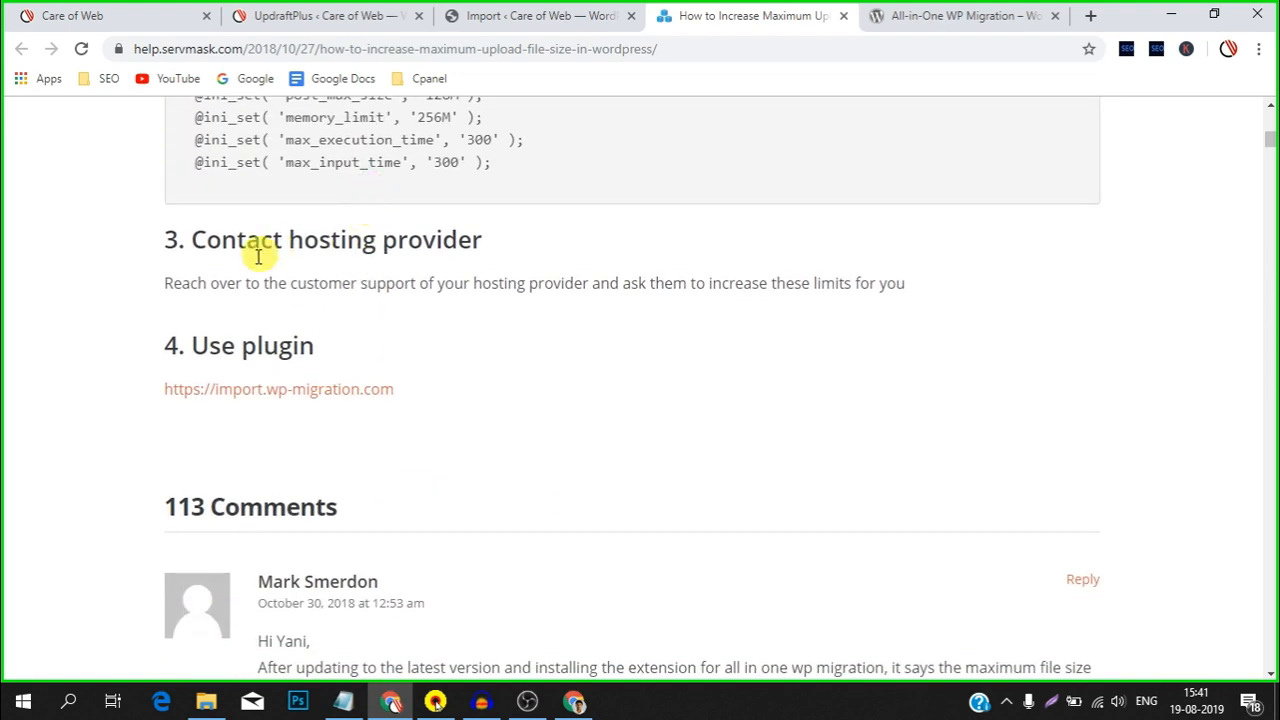
scroll(430, 268, "up", 1)
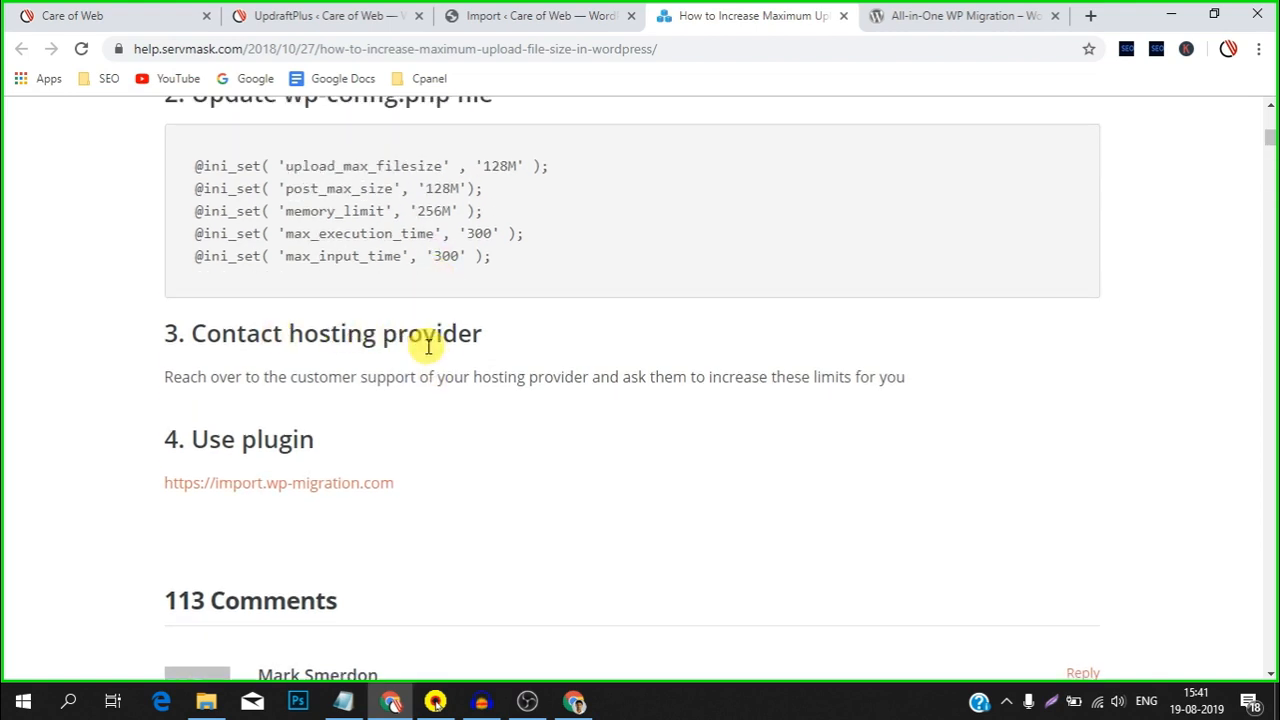
scroll(396, 343, "down", 1)
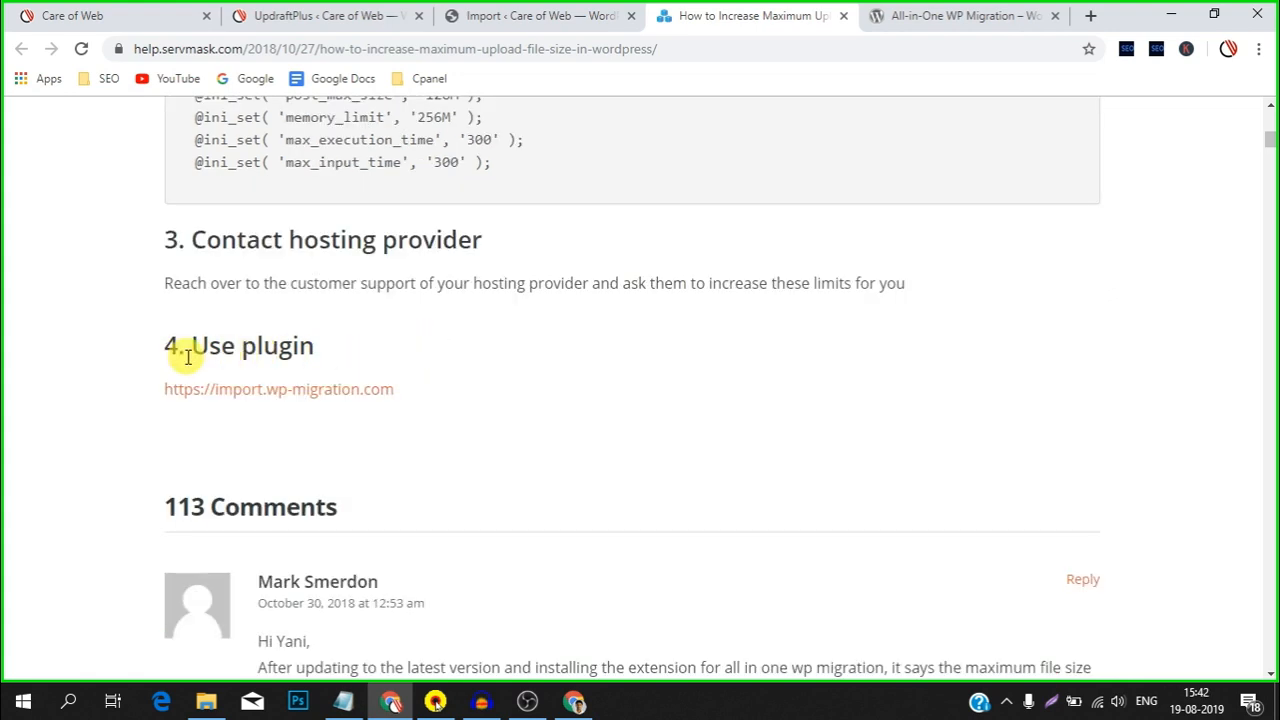
Step: Follow the guide's plugin link to import.wp-migration.com and download the Basic version of the All-in-One WP Migration import extension
left_click(273, 394)
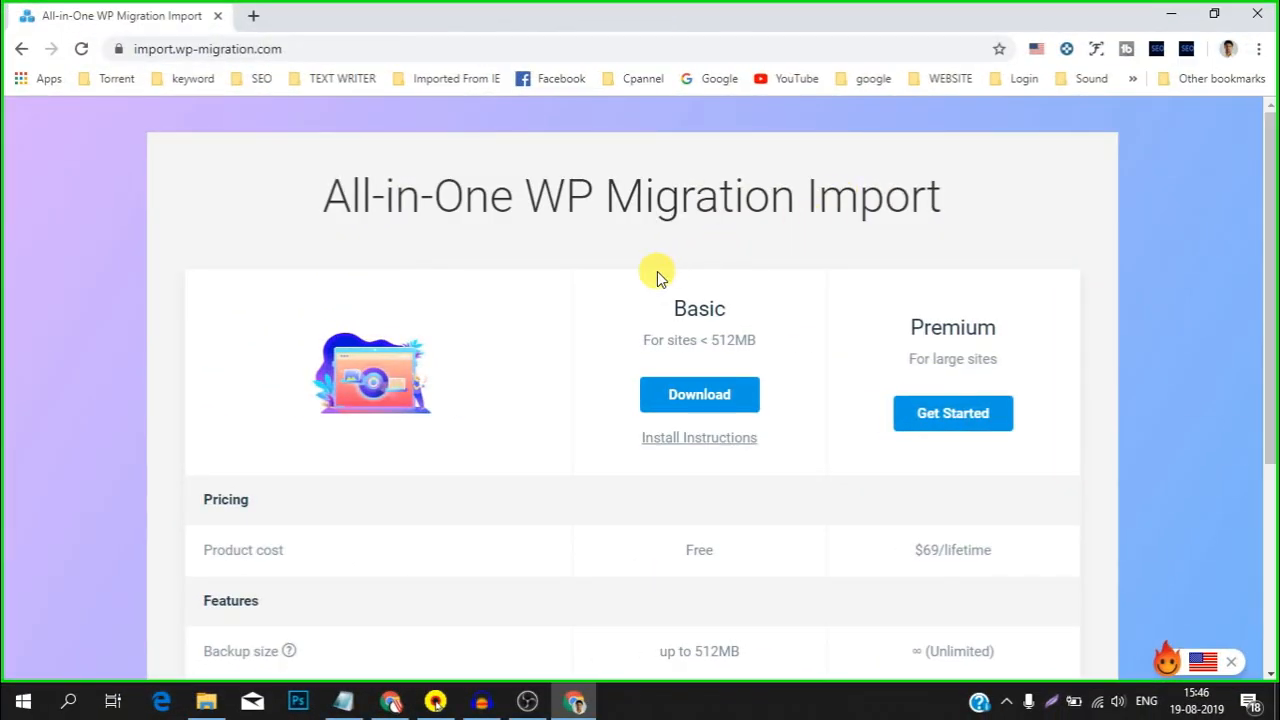
scroll(657, 271, "down", 1)
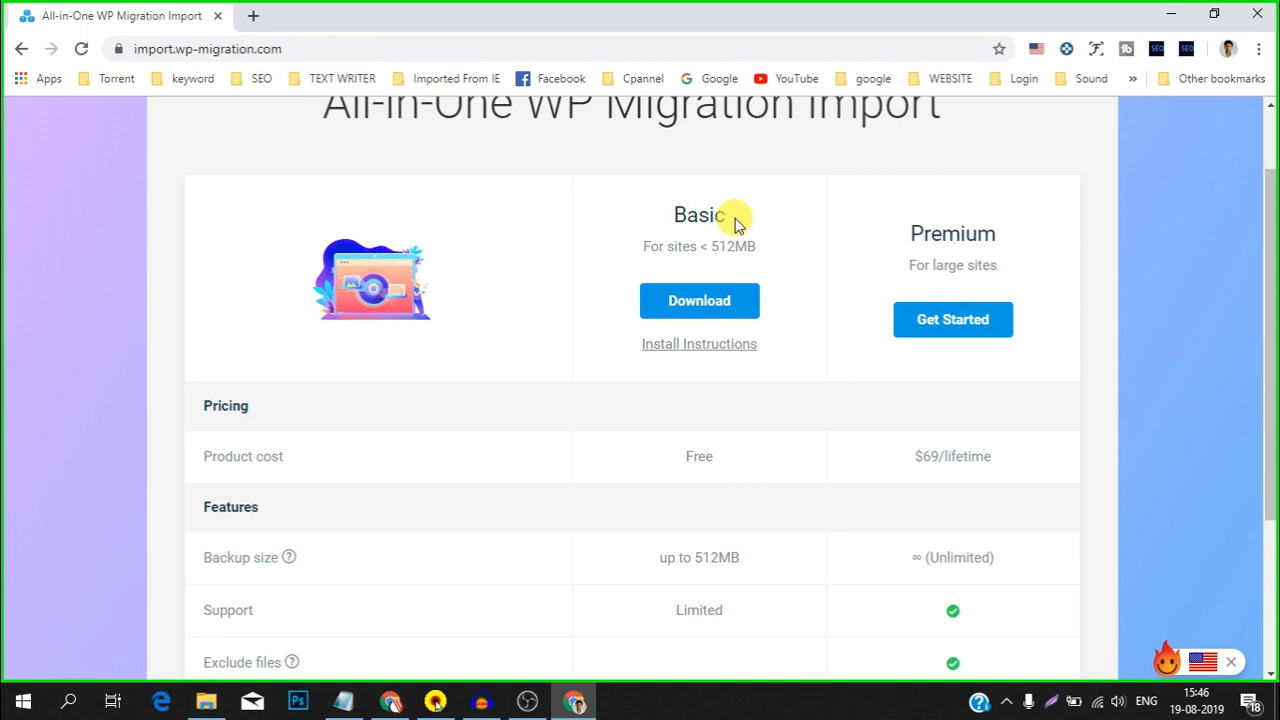
left_click(695, 303)
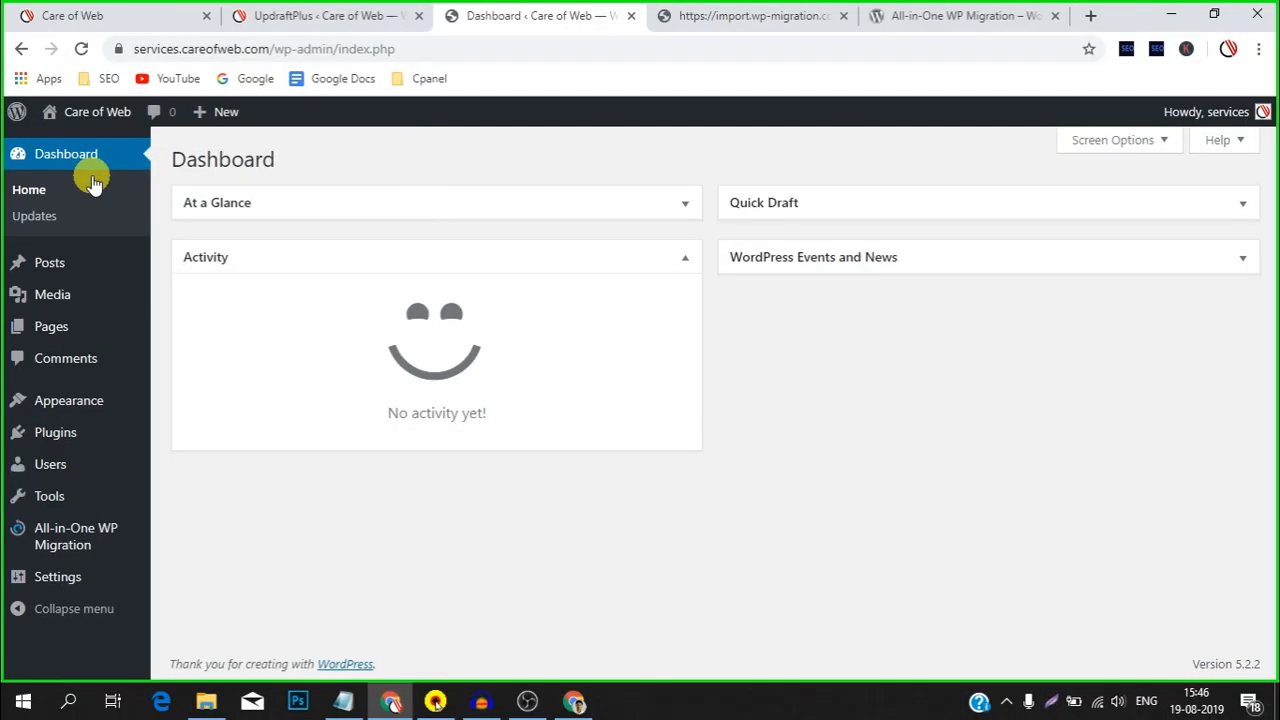
Step: Upload all-in-one-wp-migration-file-extension.zip as a new plugin on services.careofweb.com, then install and activate it
mouse_move(70, 440)
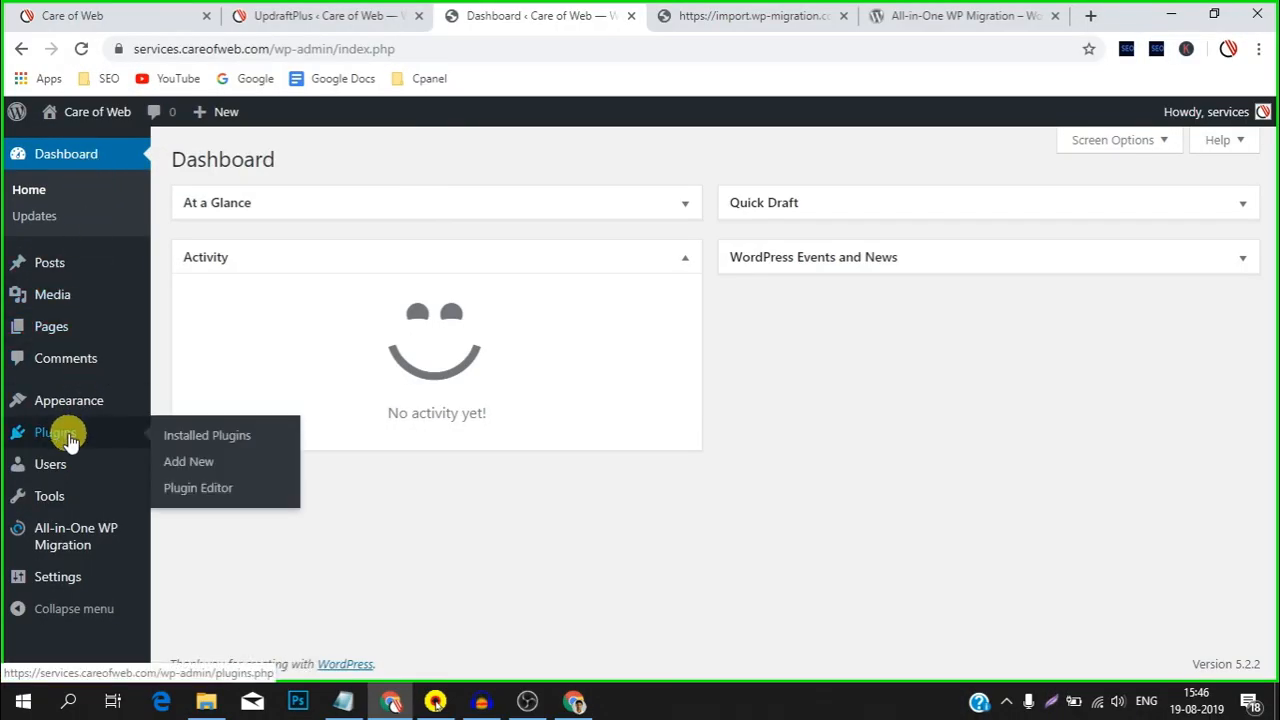
left_click(198, 466)
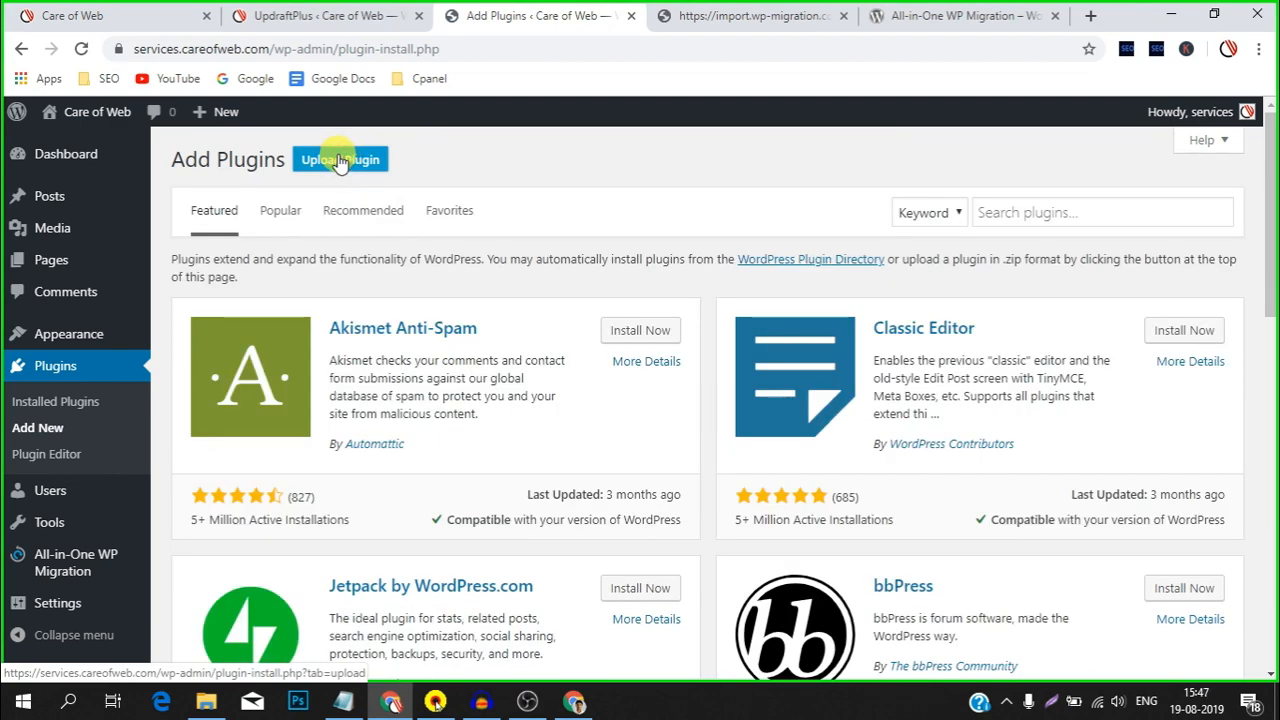
left_click(340, 163)
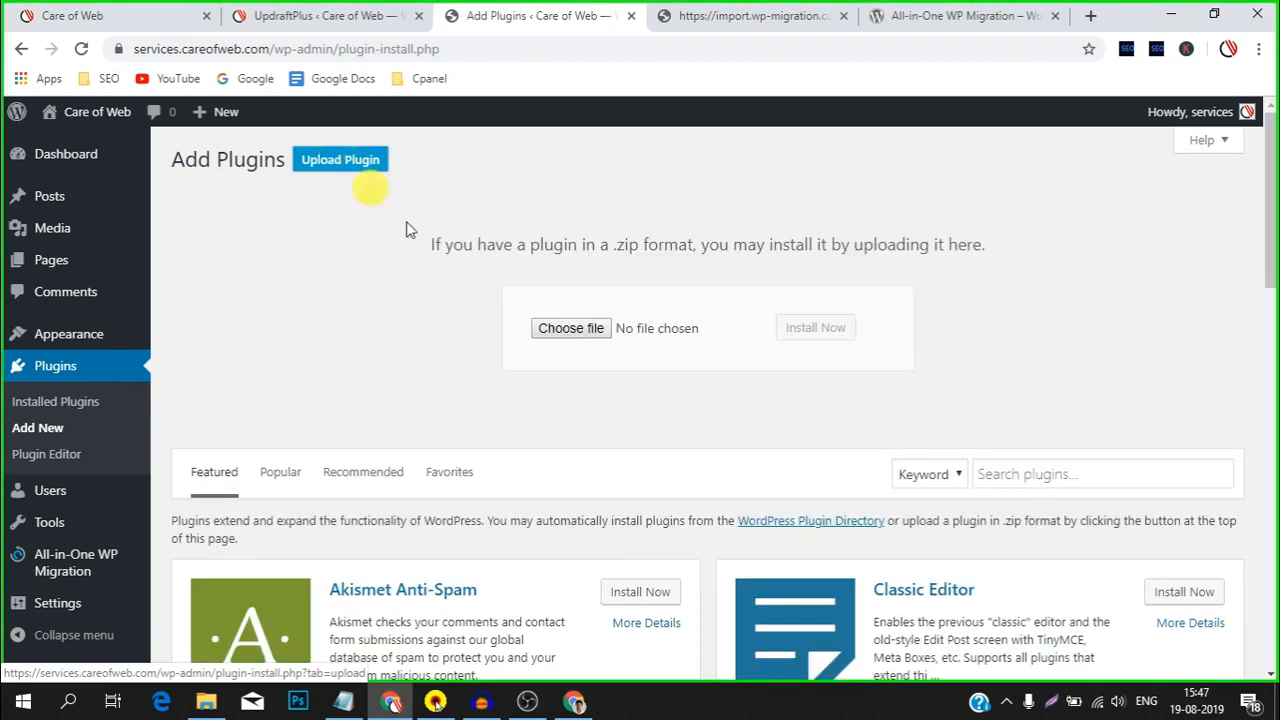
left_click(572, 330)
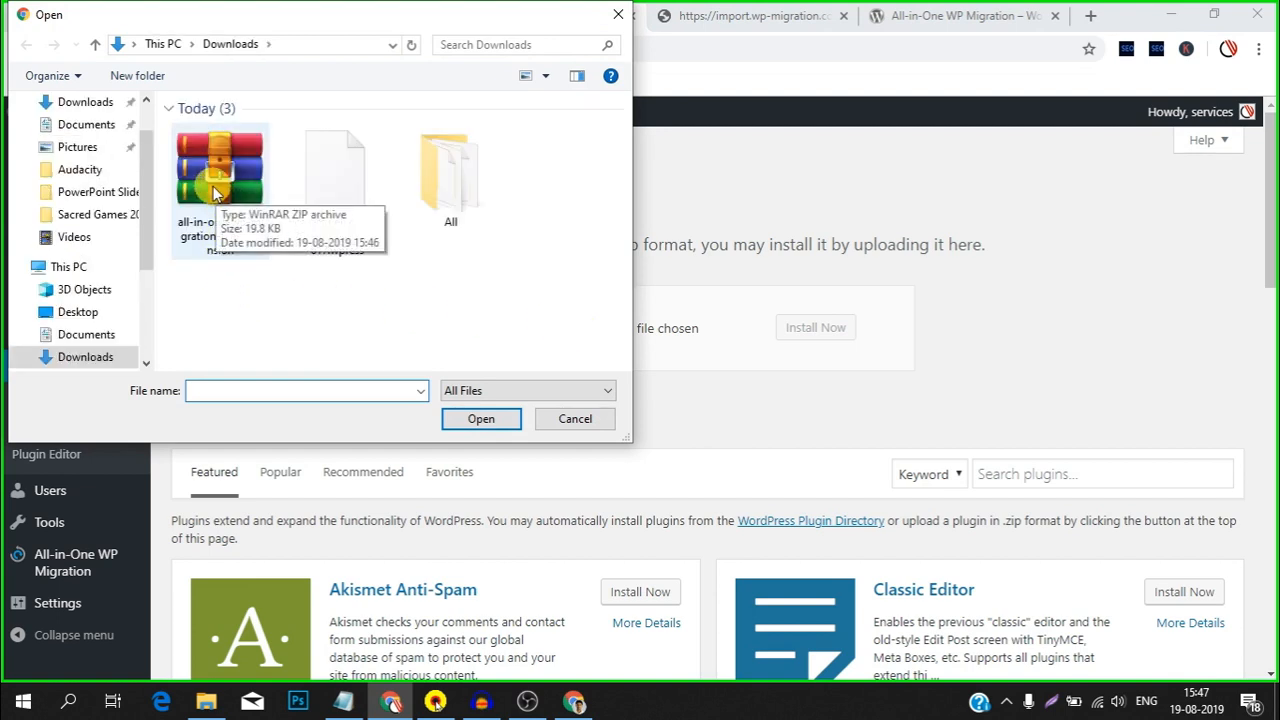
left_click(213, 186)
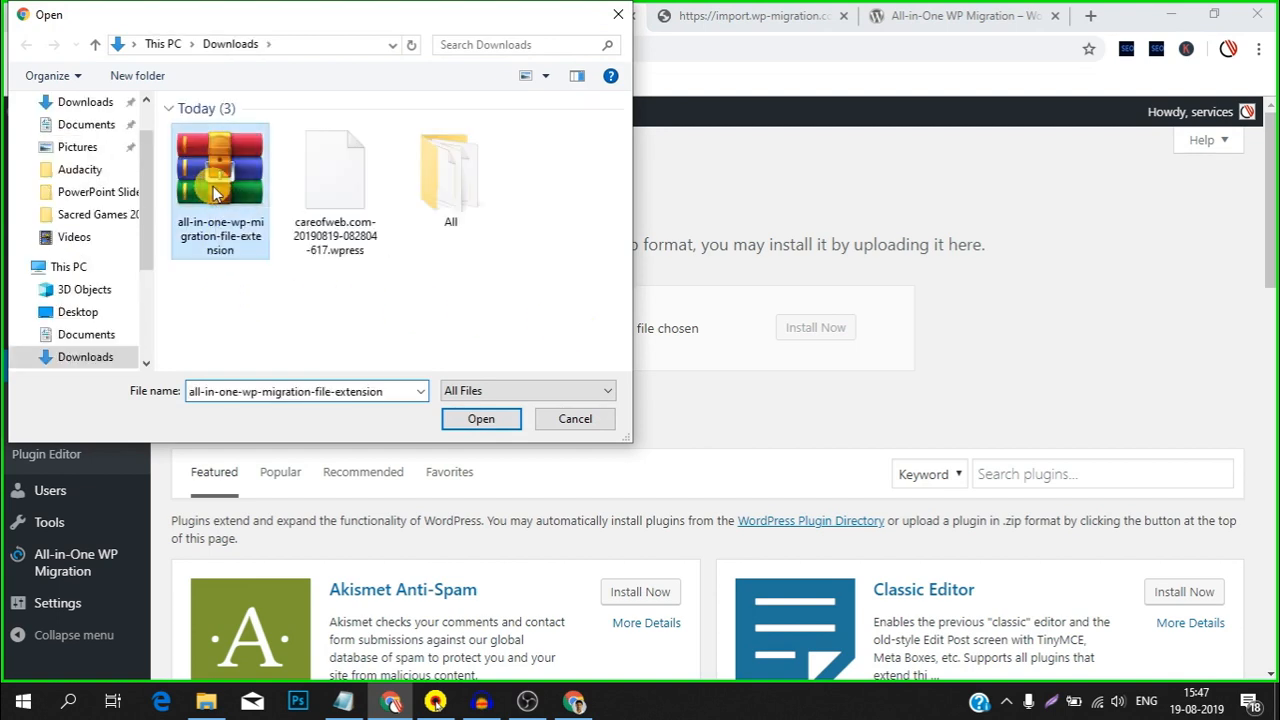
left_click(476, 420)
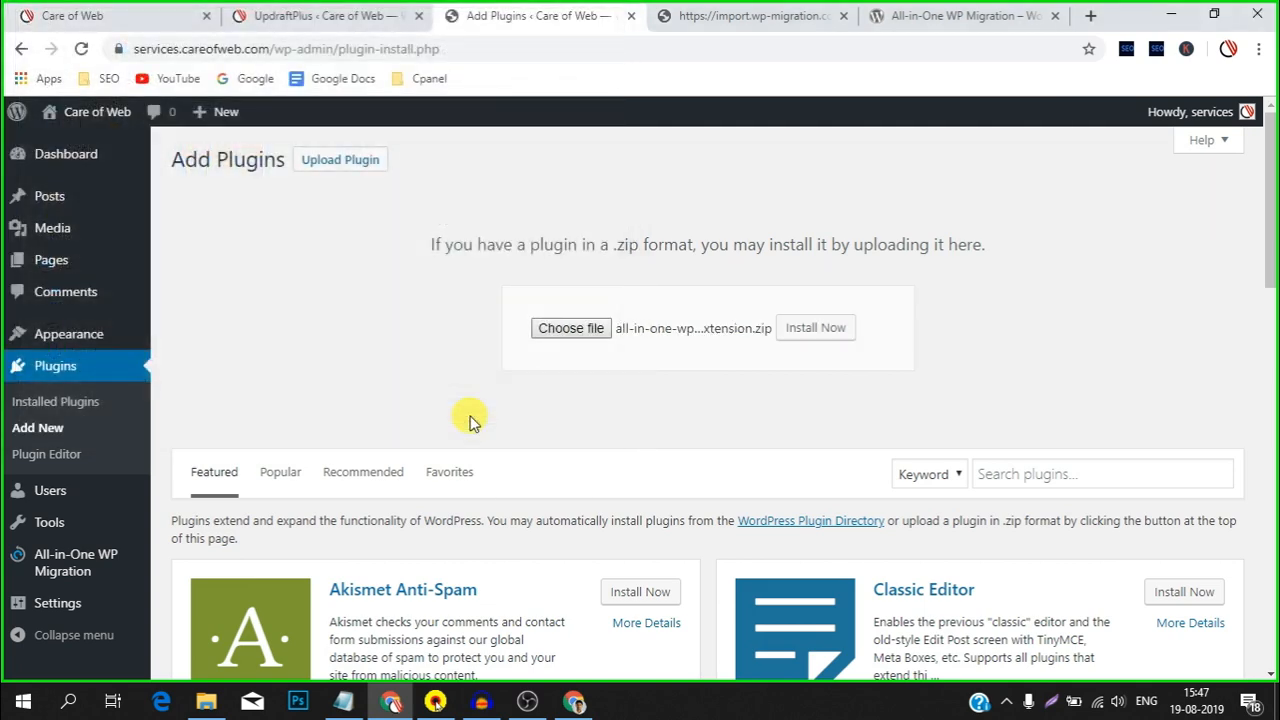
left_click(813, 334)
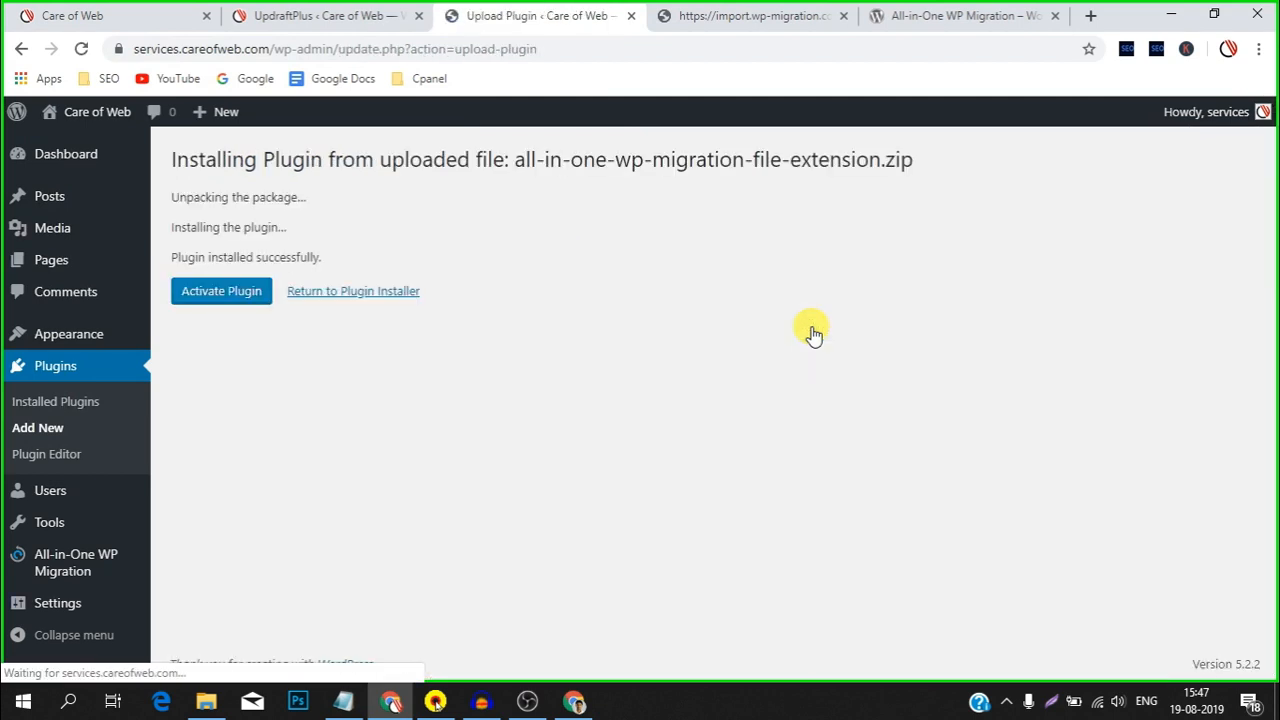
left_click(225, 301)
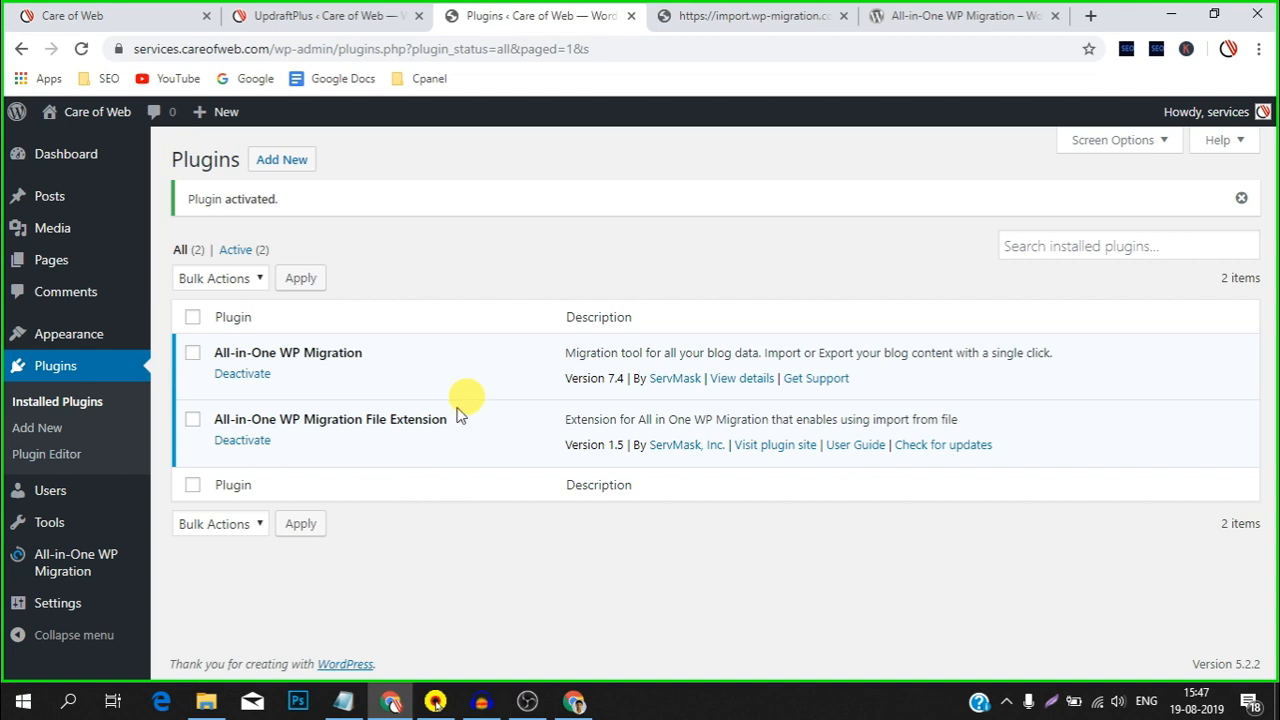
mouse_move(68, 578)
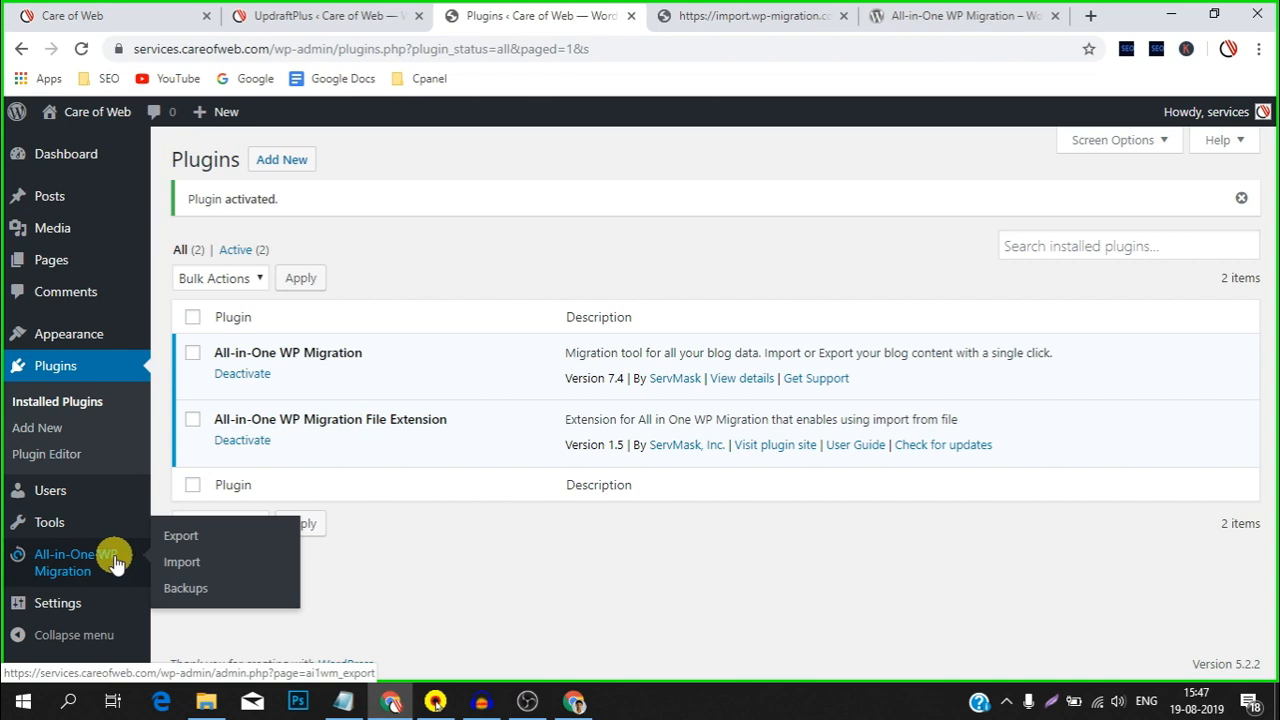
left_click(182, 563)
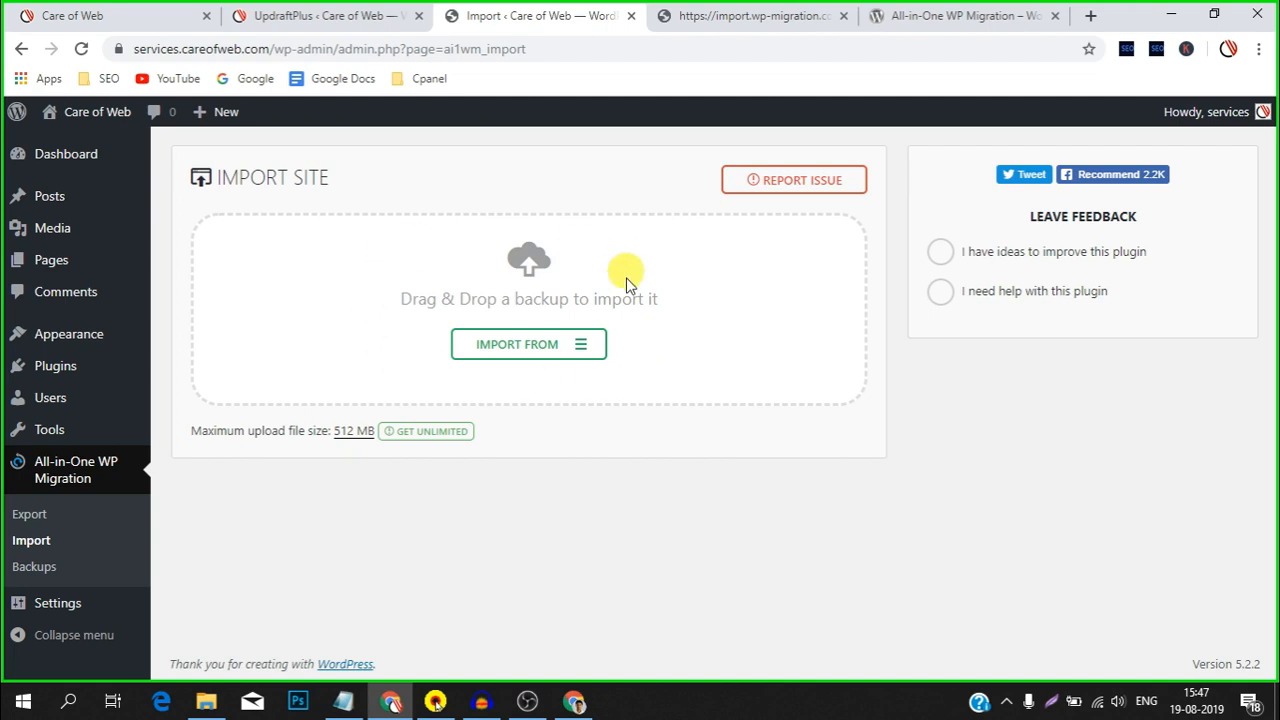
left_click(206, 702)
left_click_drag(377, 217, 451, 302)
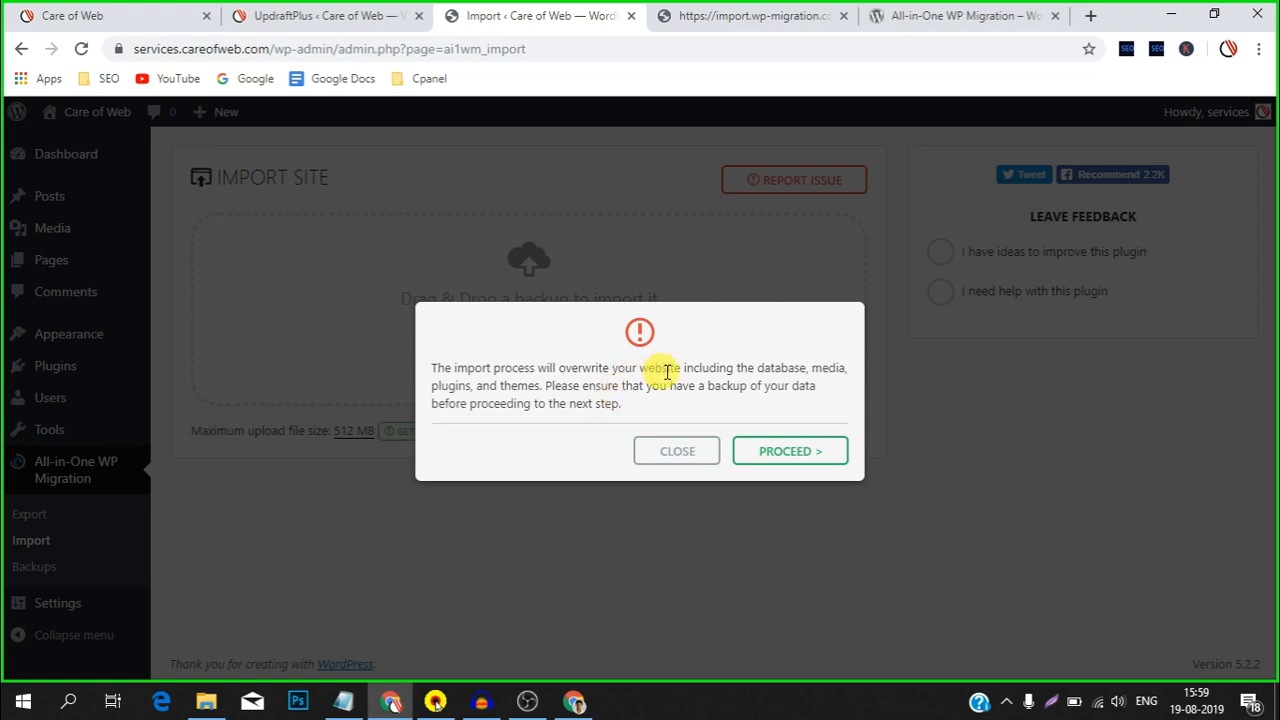
left_click(781, 453)
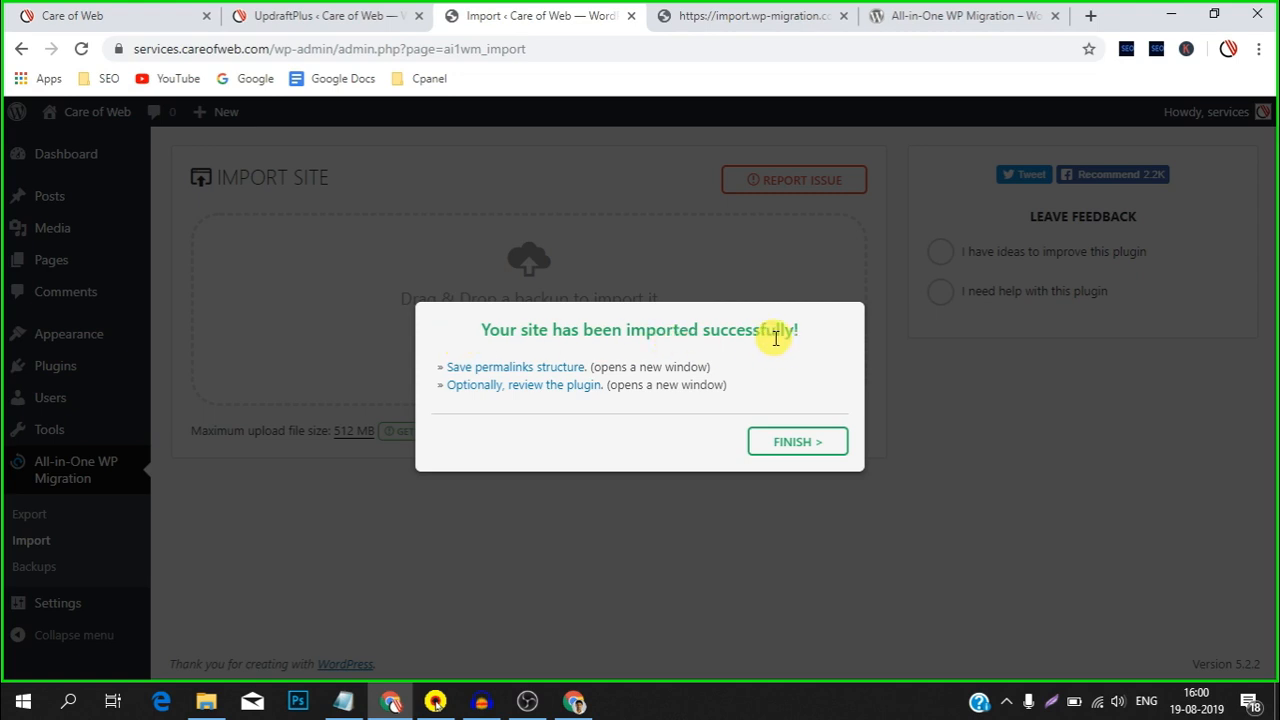
Step: Finish the import and open the services.careofweb.com front end in a new browser tab
left_click(793, 446)
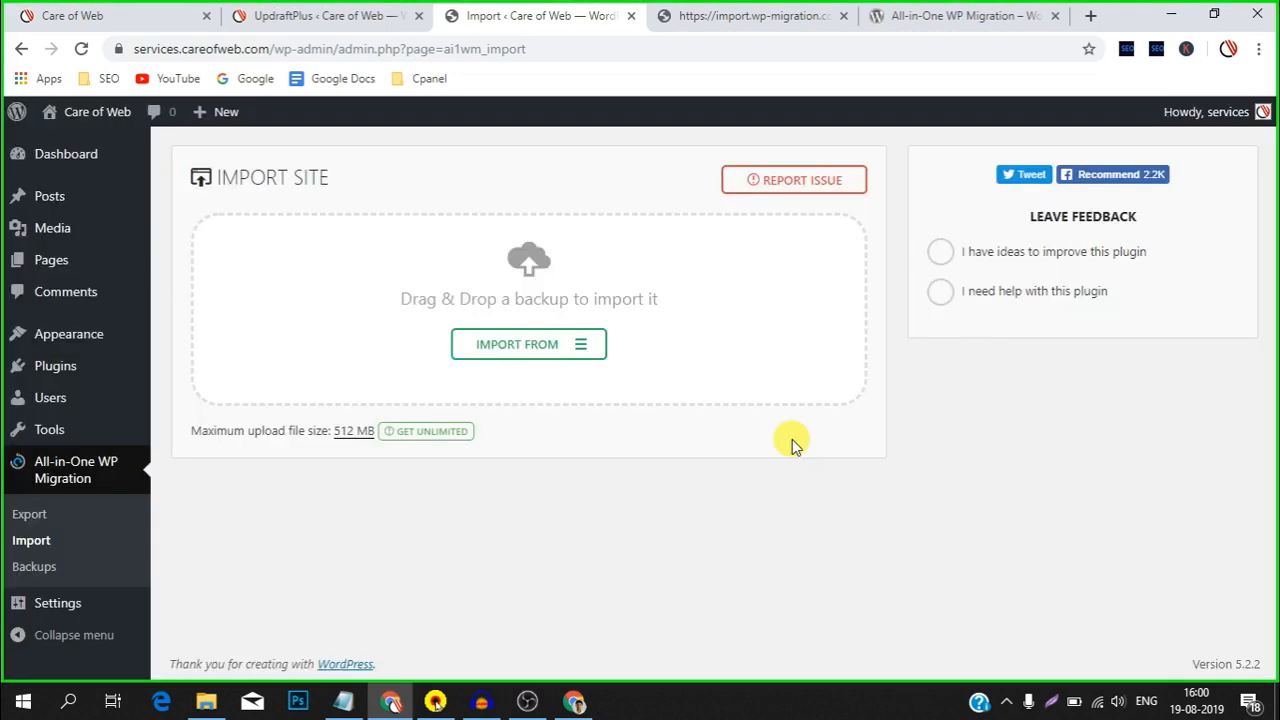
mouse_move(100, 114)
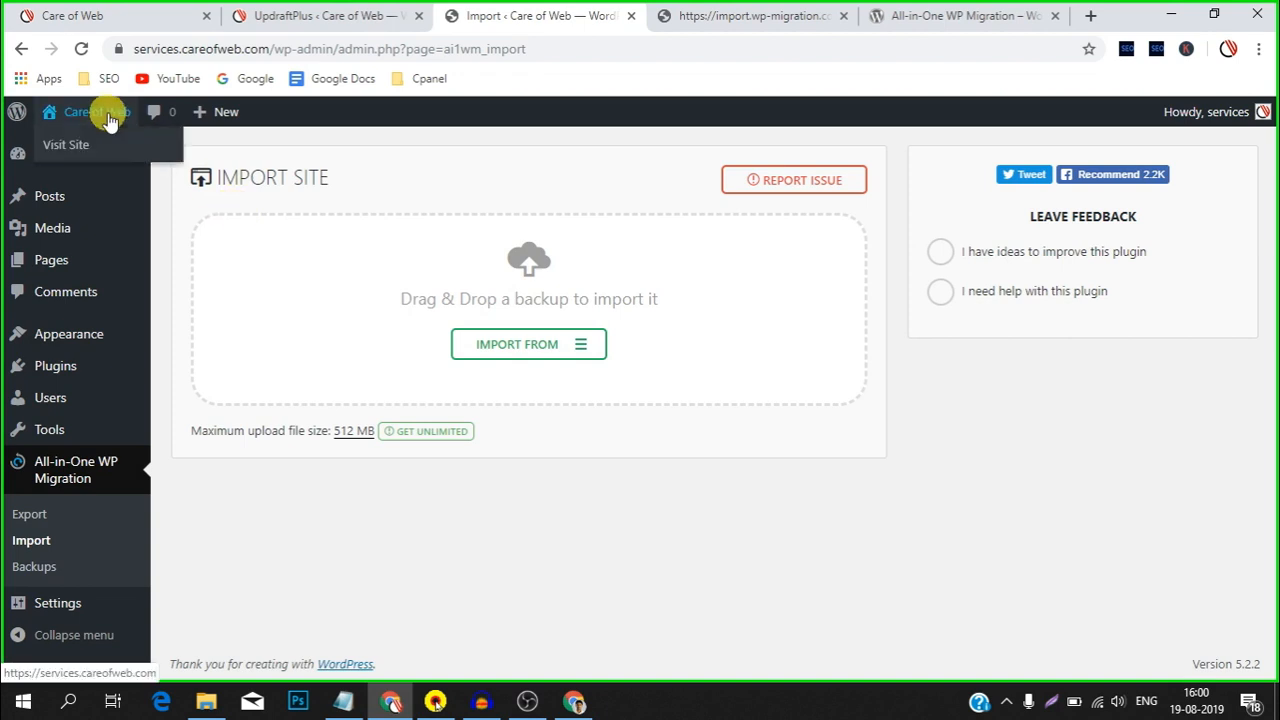
right_click(95, 146)
left_click(112, 156)
left_click(795, 14)
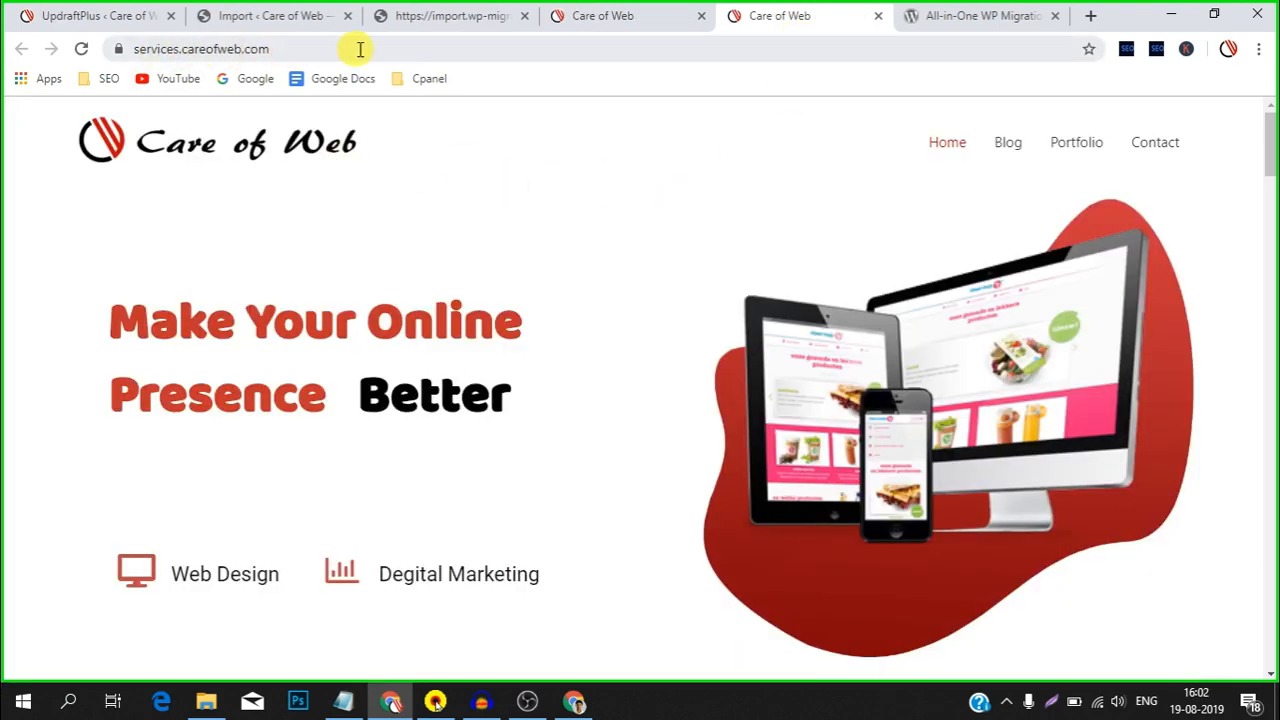
Step: Compare the home page of services.careofweb.com with the original careofweb.com home page
scroll(626, 205, "down", 5)
scroll(626, 205, "up", 5)
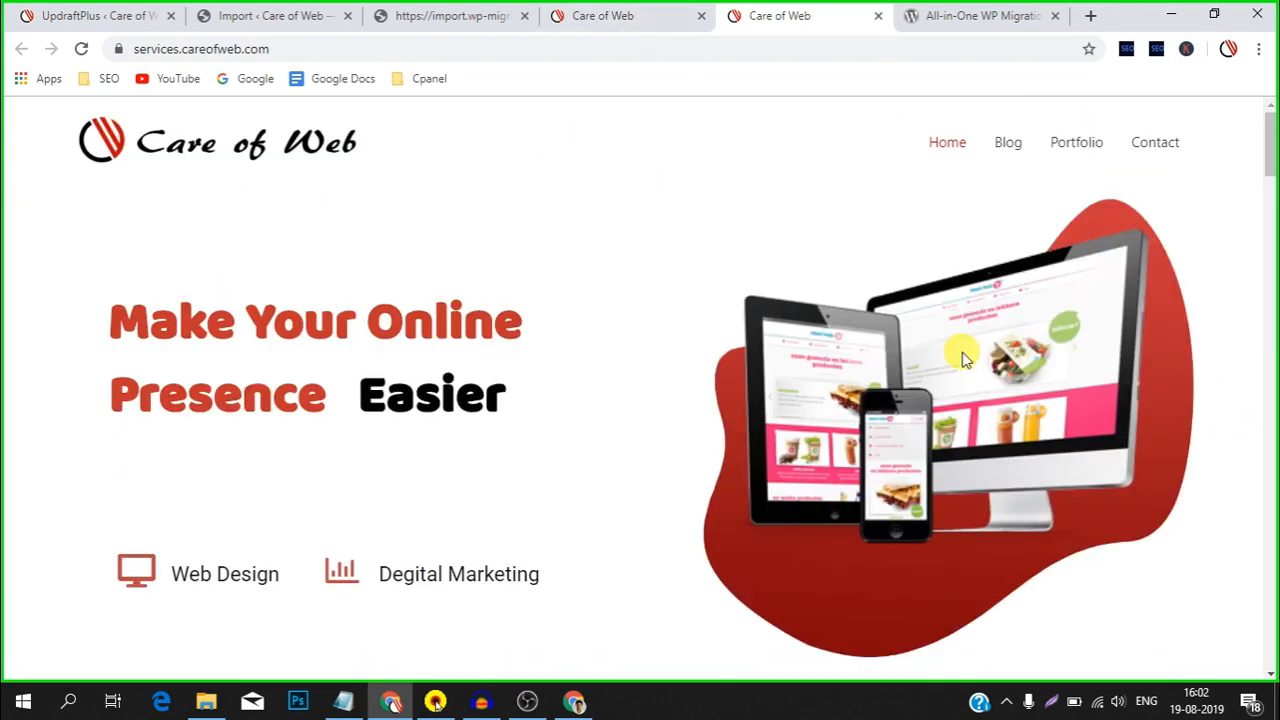
left_click(636, 22)
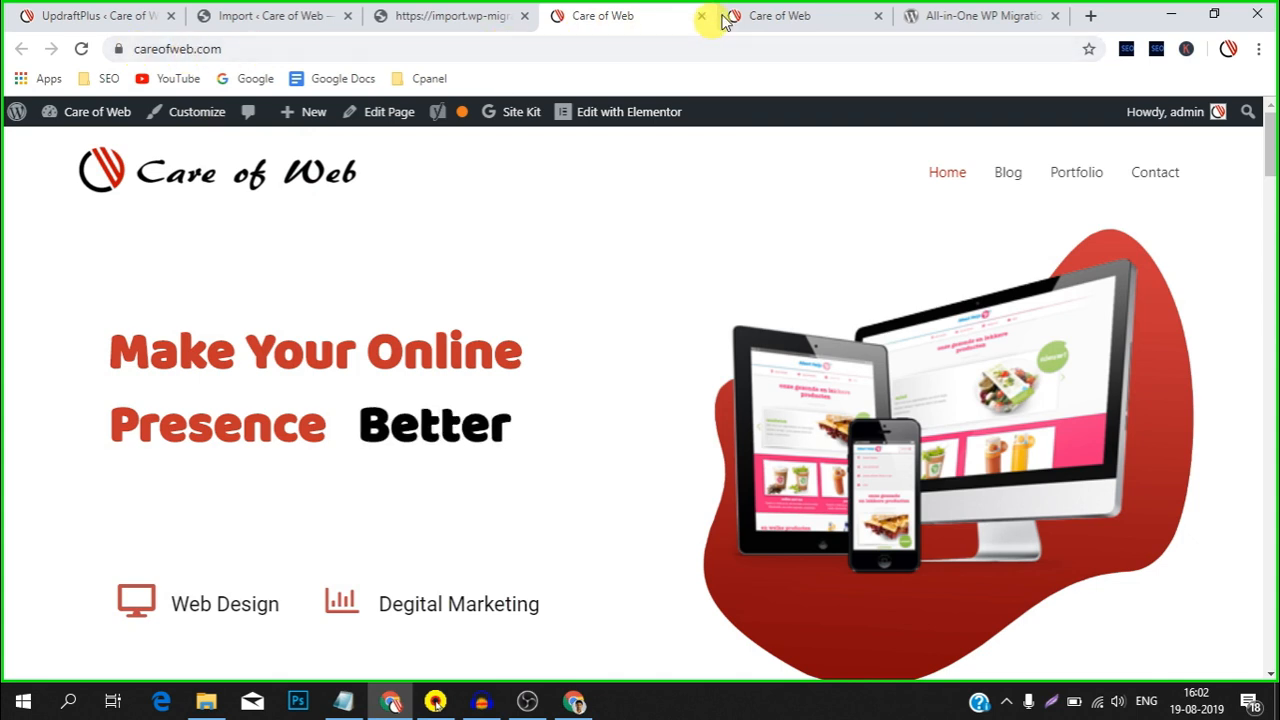
left_click(829, 18)
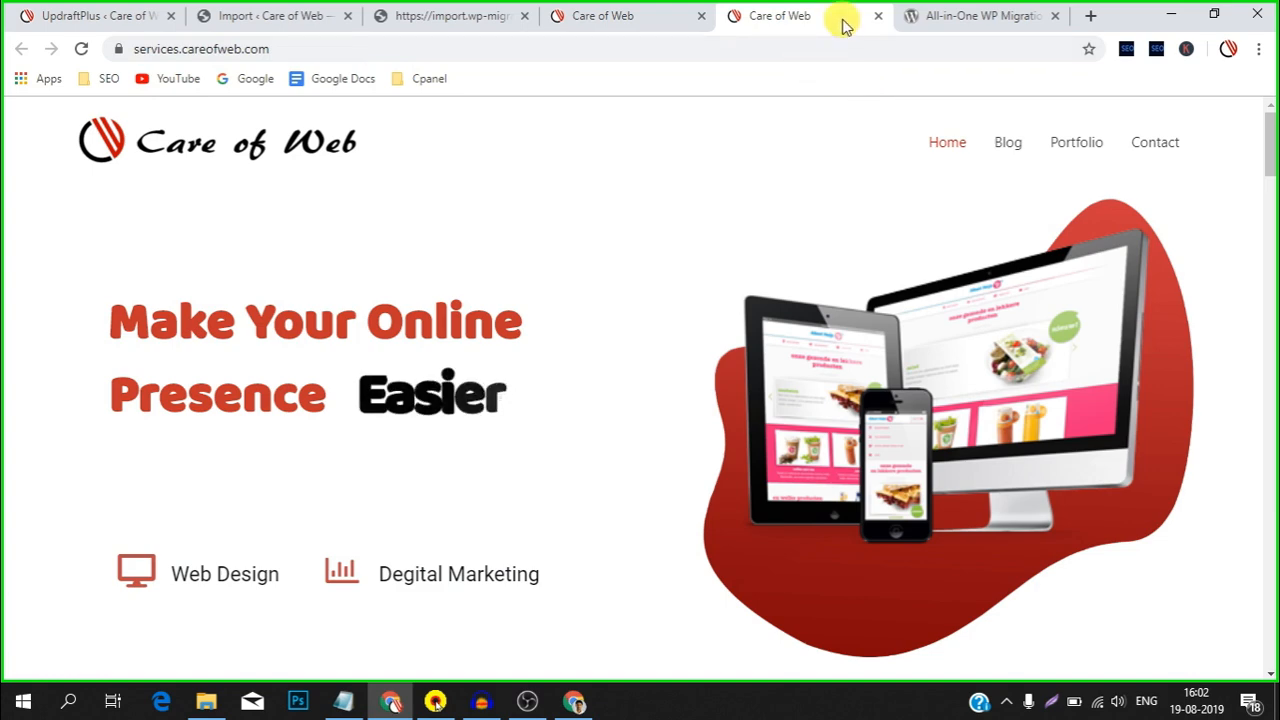
Step: Compare the Blog pages of services.careofweb.com and careofweb.com, and look over the services home page again
left_click(1005, 146)
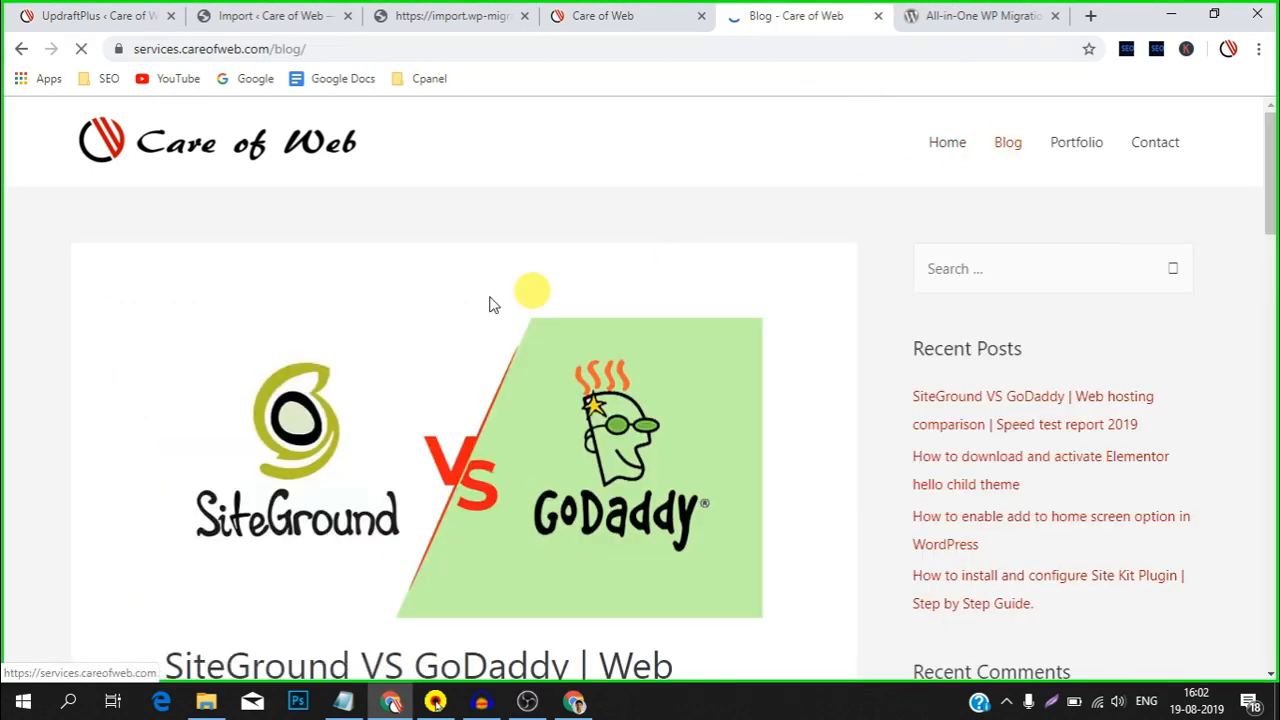
scroll(415, 300, "down", 1)
scroll(415, 300, "down", 2)
scroll(414, 296, "up", 3)
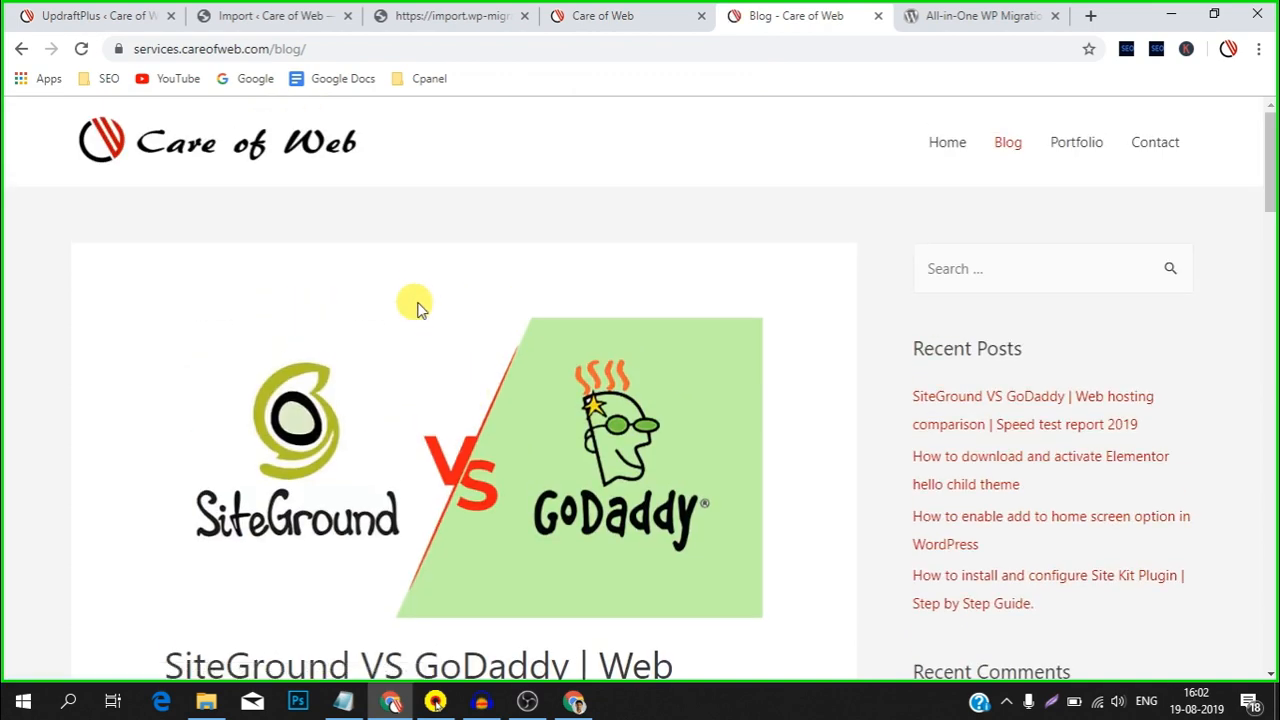
left_click(622, 20)
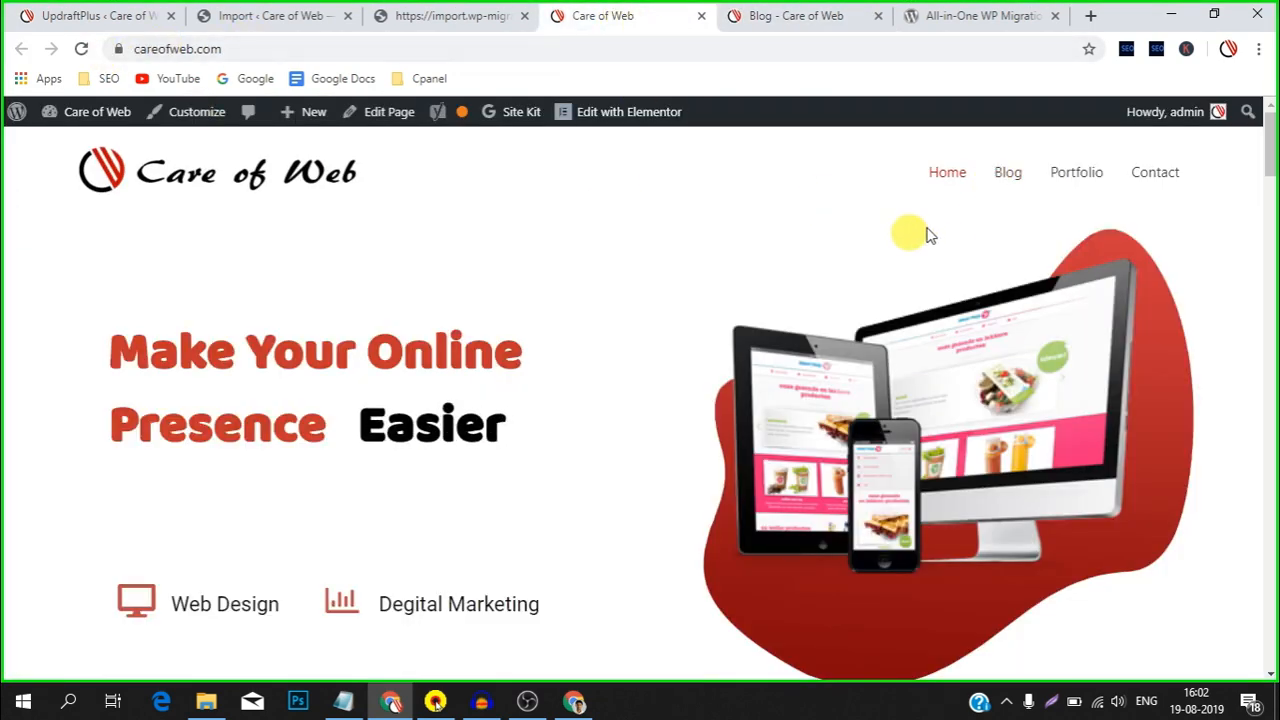
left_click(1010, 174)
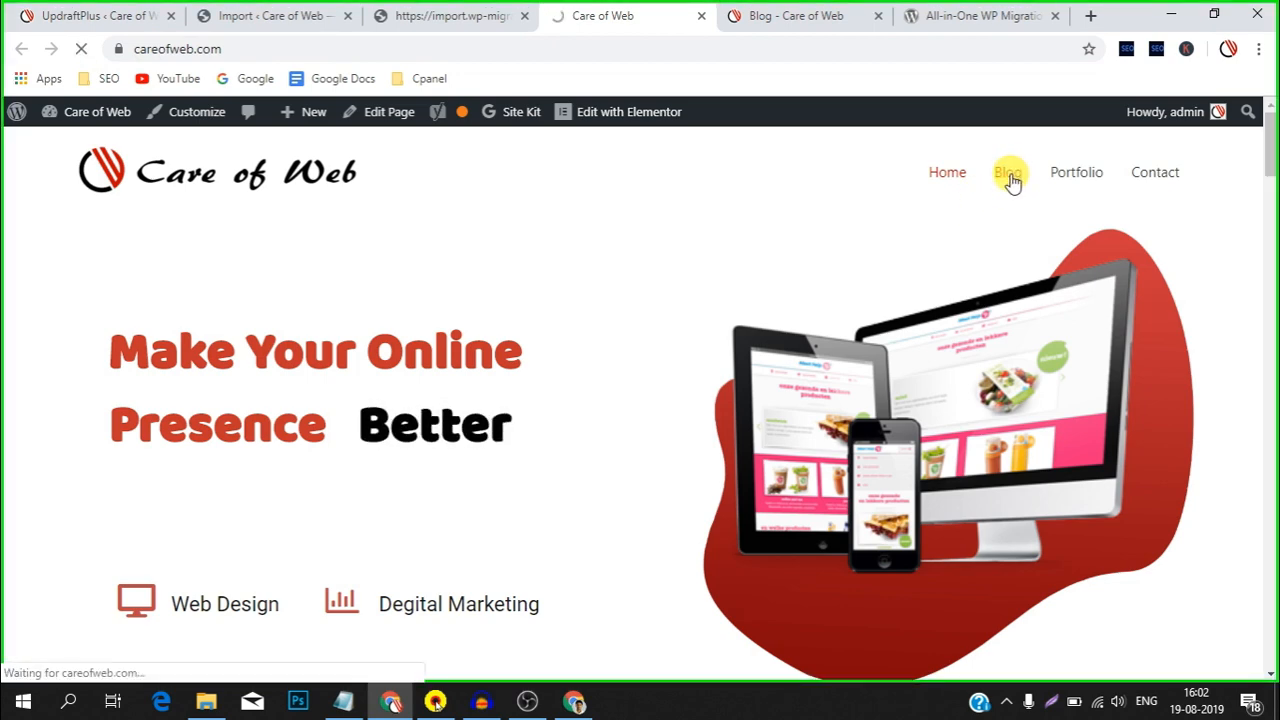
scroll(543, 430, "down", 5)
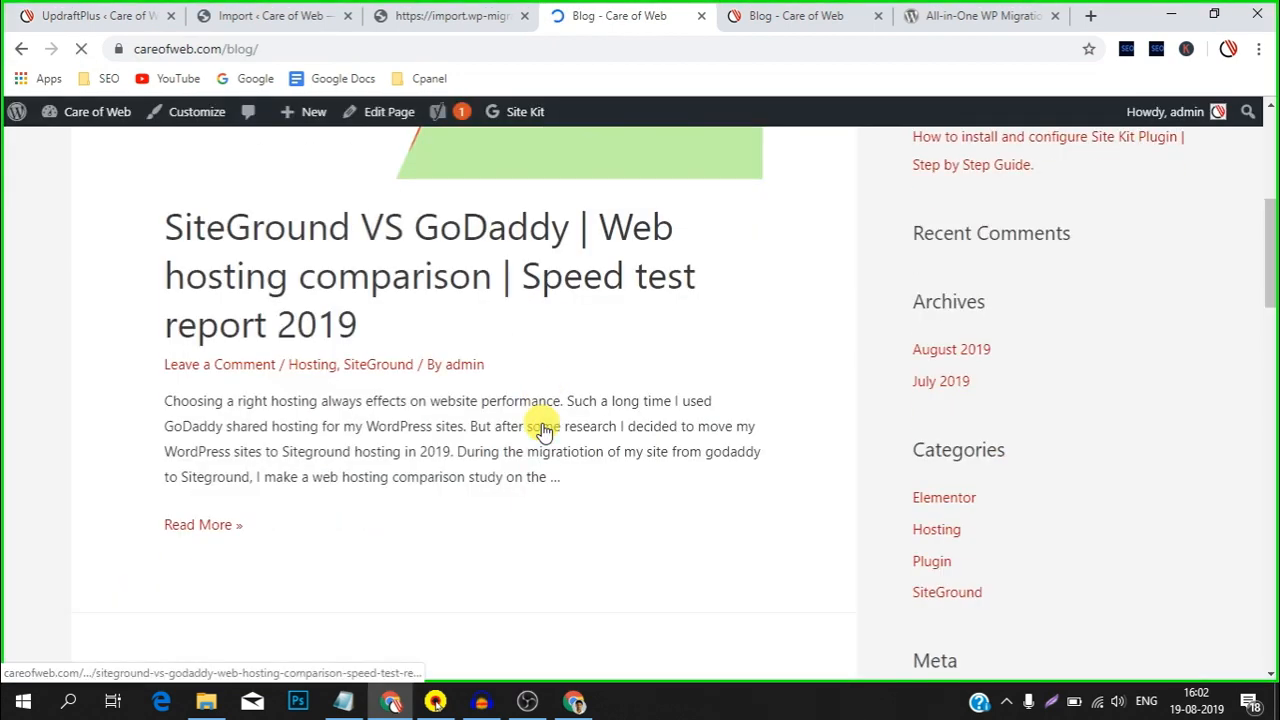
scroll(544, 431, "up", 5)
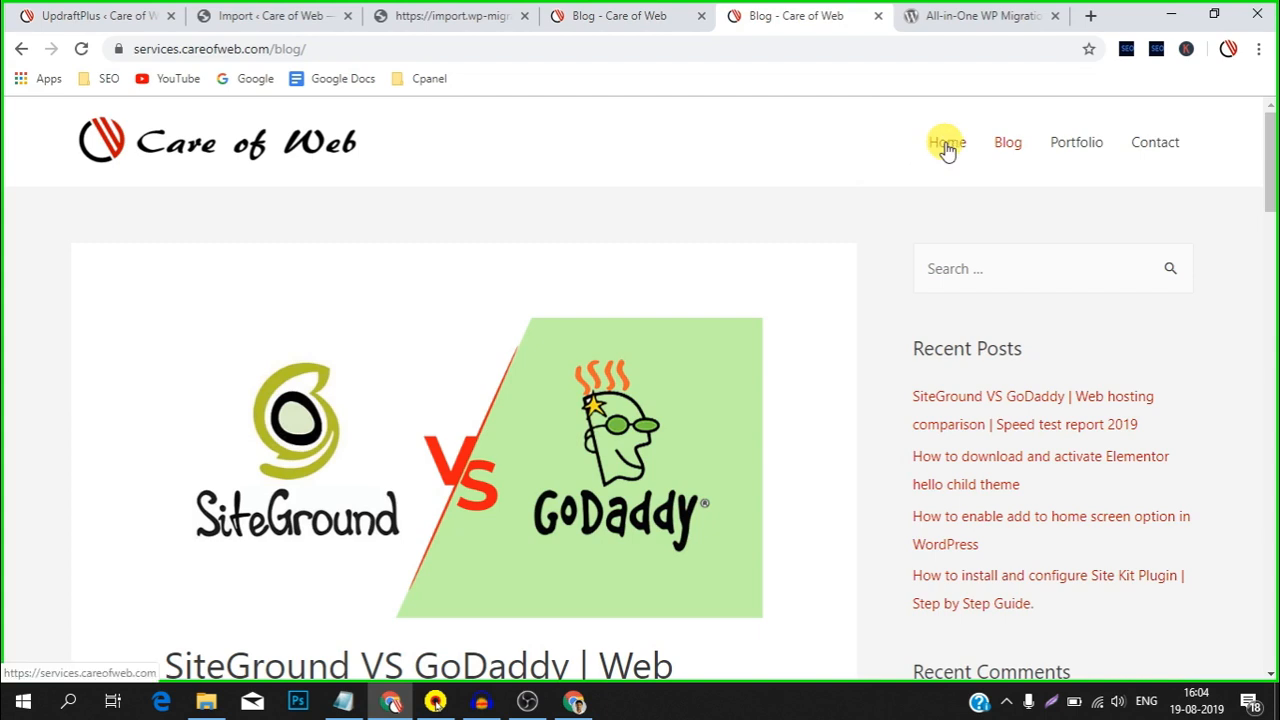
left_click(947, 146)
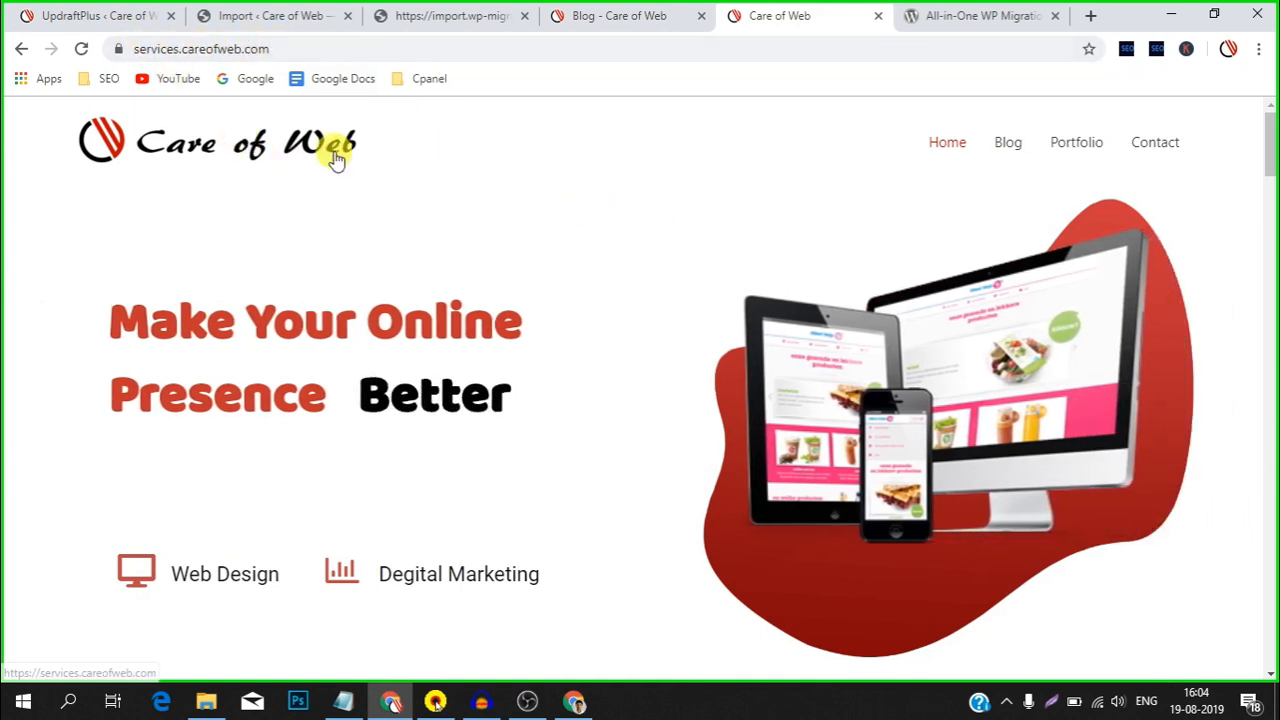
scroll(594, 249, "down", 4)
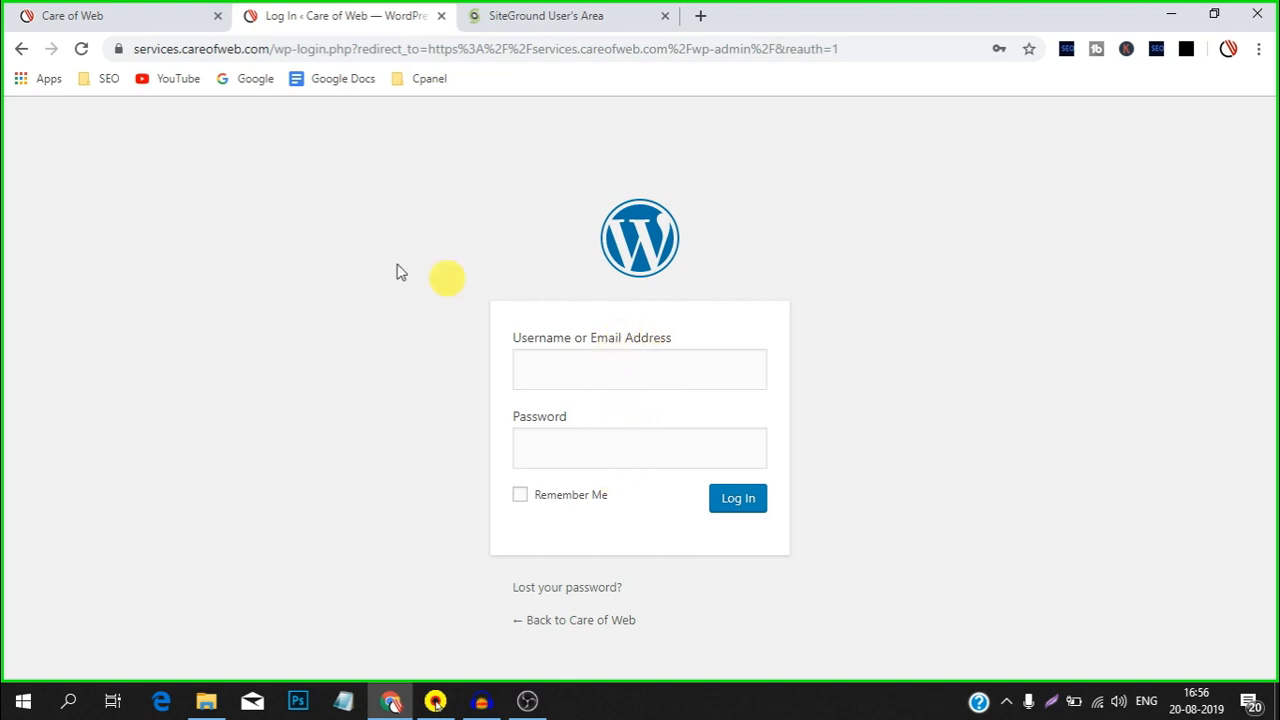
left_click(88, 12)
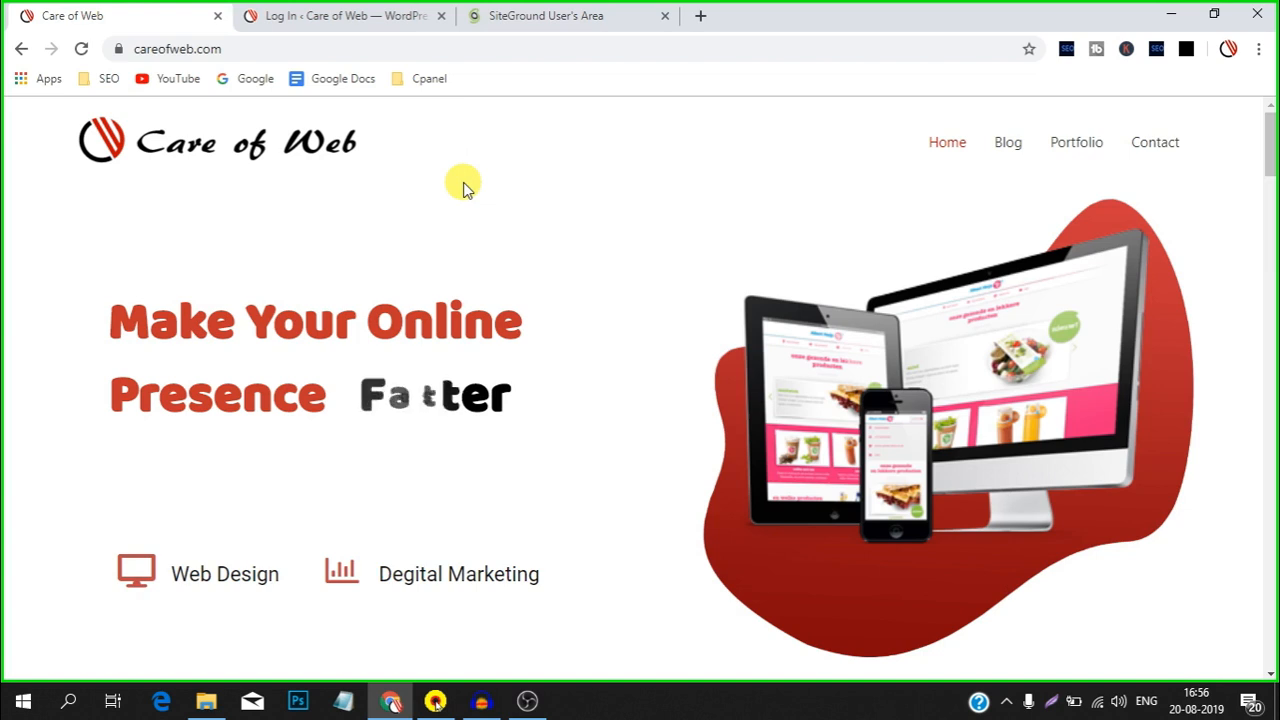
left_click(350, 22)
left_click(155, 14)
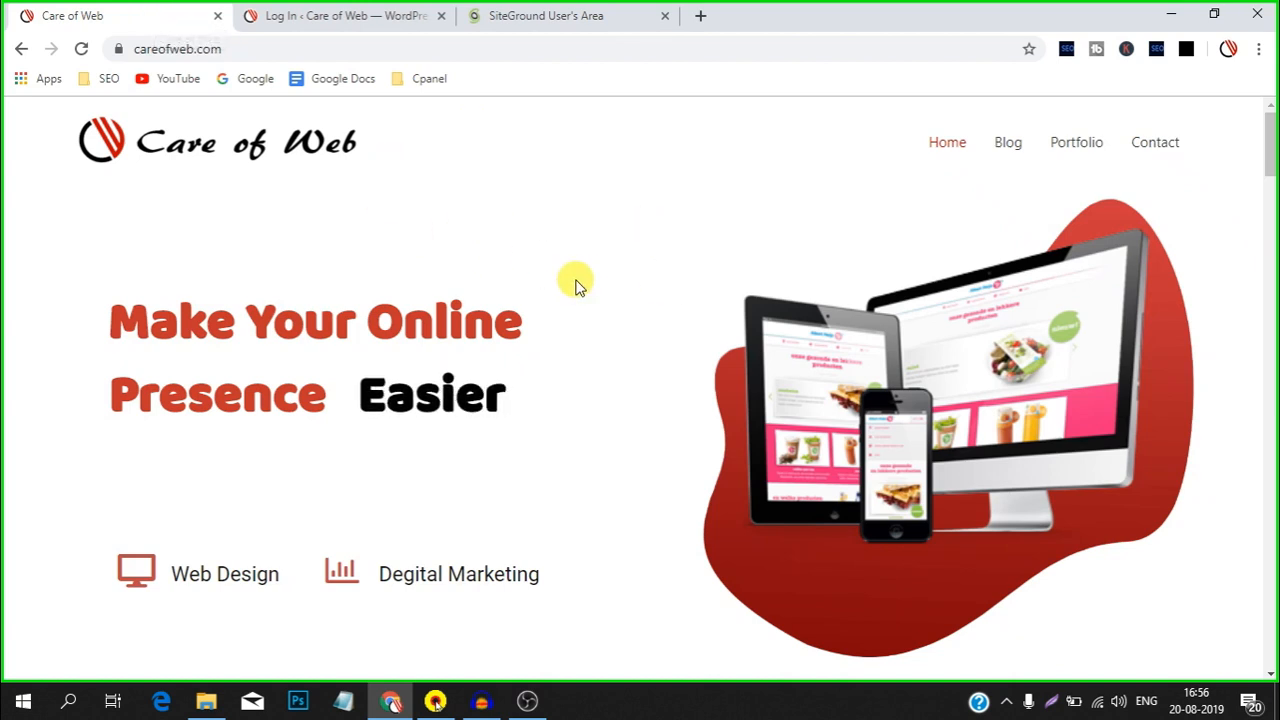
Step: Log in to the services.careofweb.com WordPress admin with the saved careofweb username and the account password
left_click(360, 16)
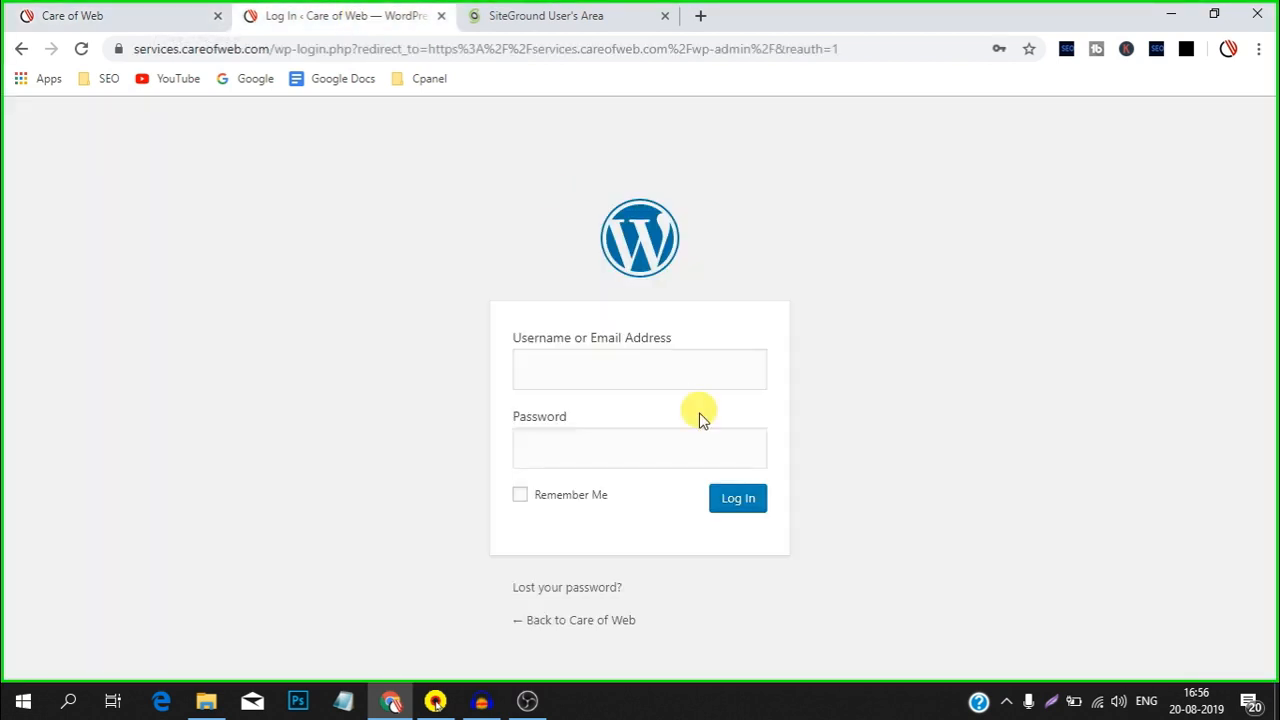
left_click(632, 363)
left_click(603, 423)
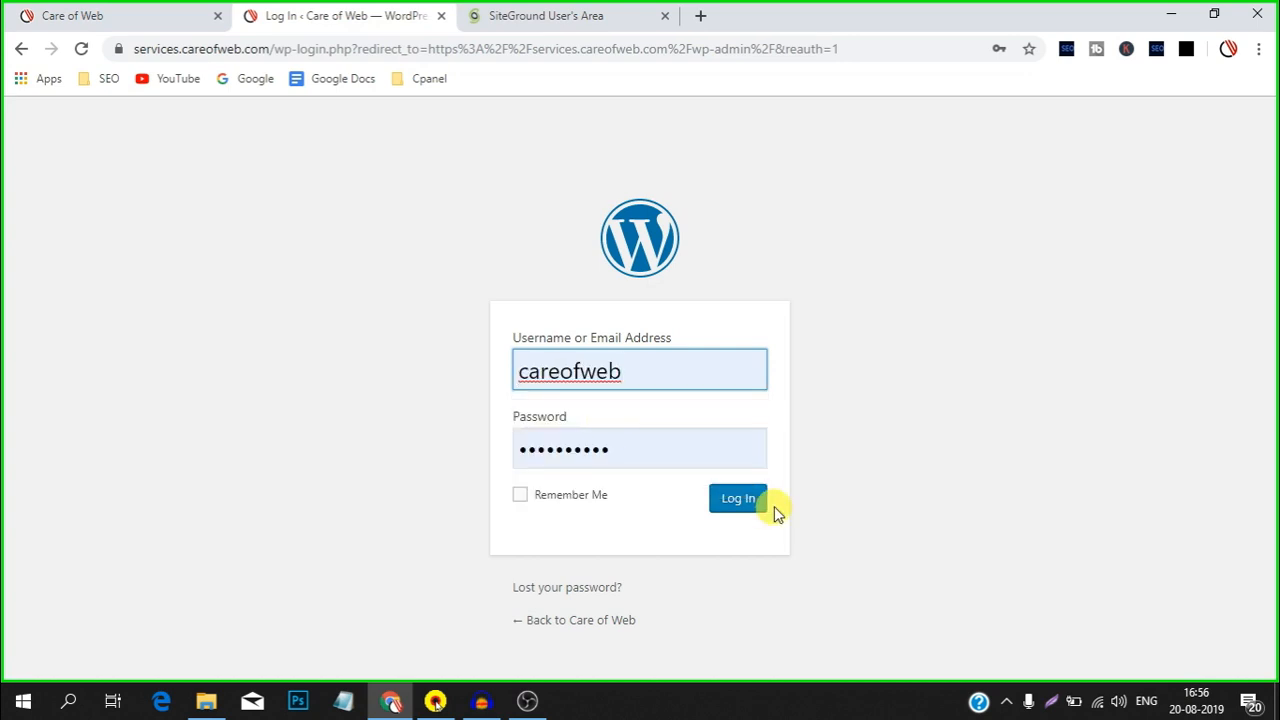
left_click(742, 503)
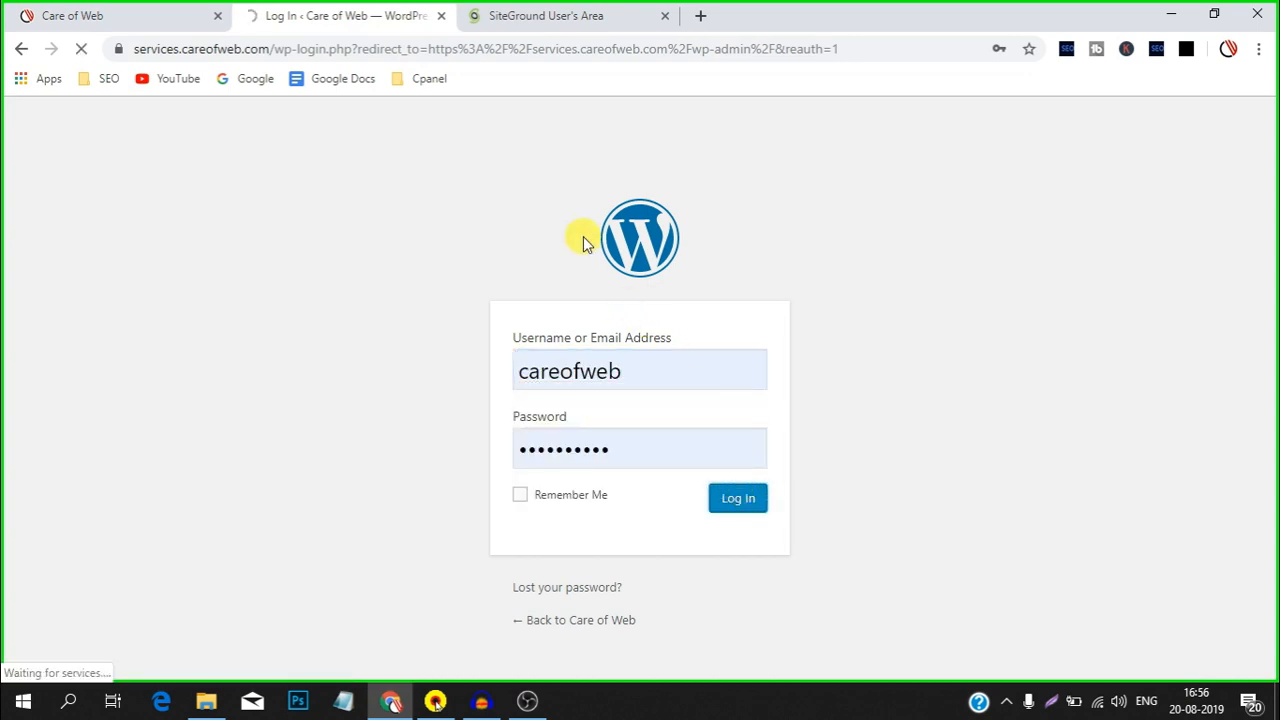